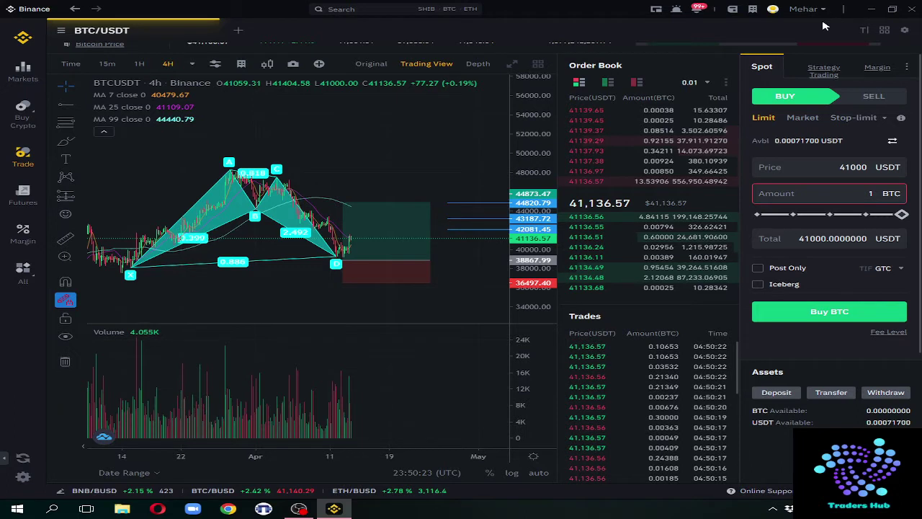
- Set the price of the BTC limit buy order to 39000 USDT and check its amount and total
click(842, 167)
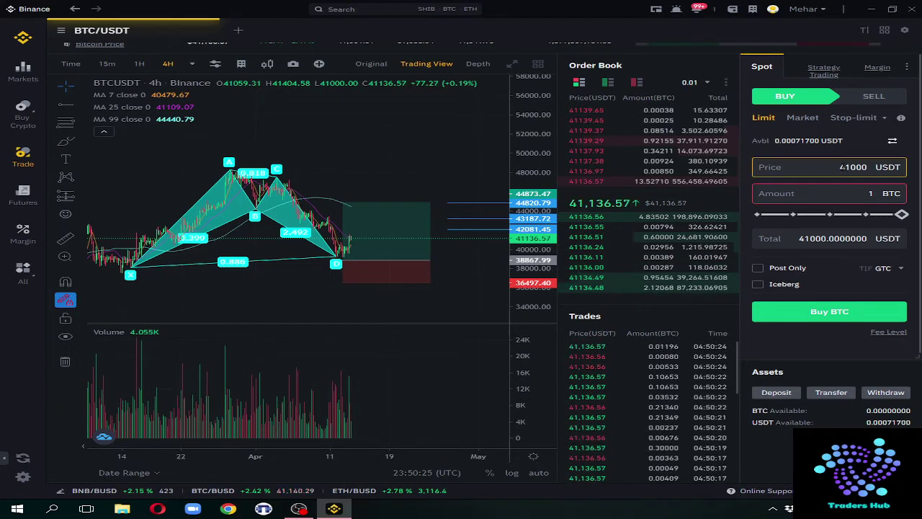
drag(840, 166, 852, 166)
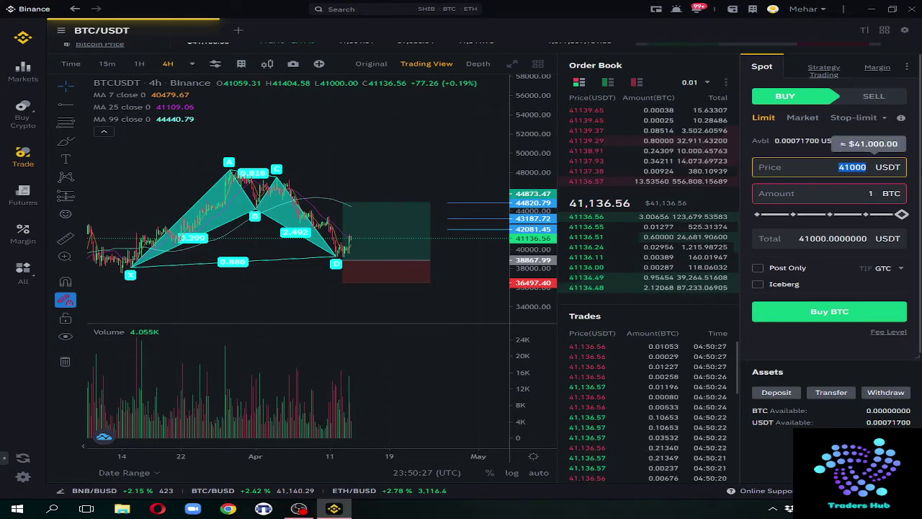
key(BackSpace)
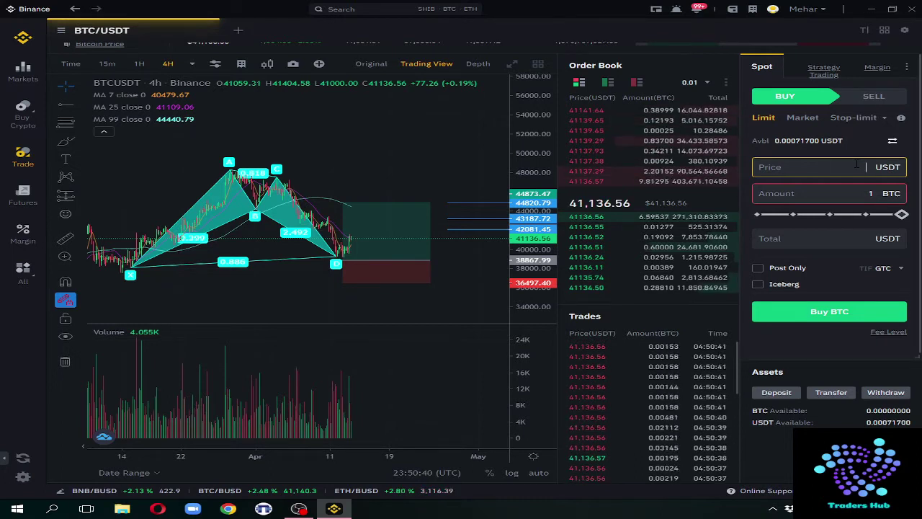
text(3900)
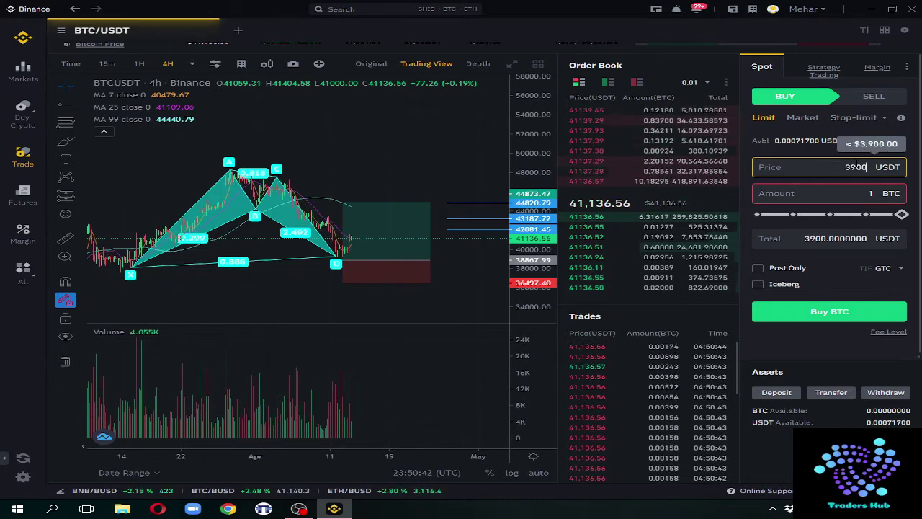
text(0)
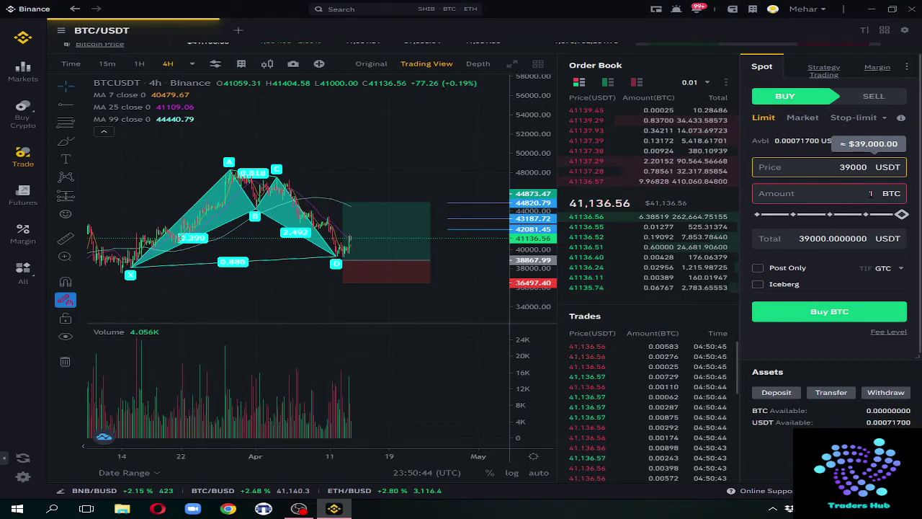
click(870, 193)
click(796, 238)
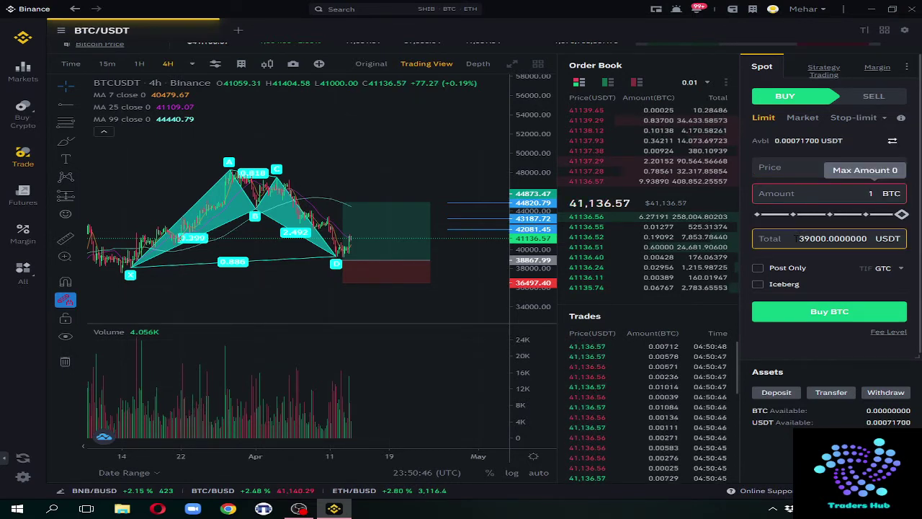
drag(797, 238, 867, 239)
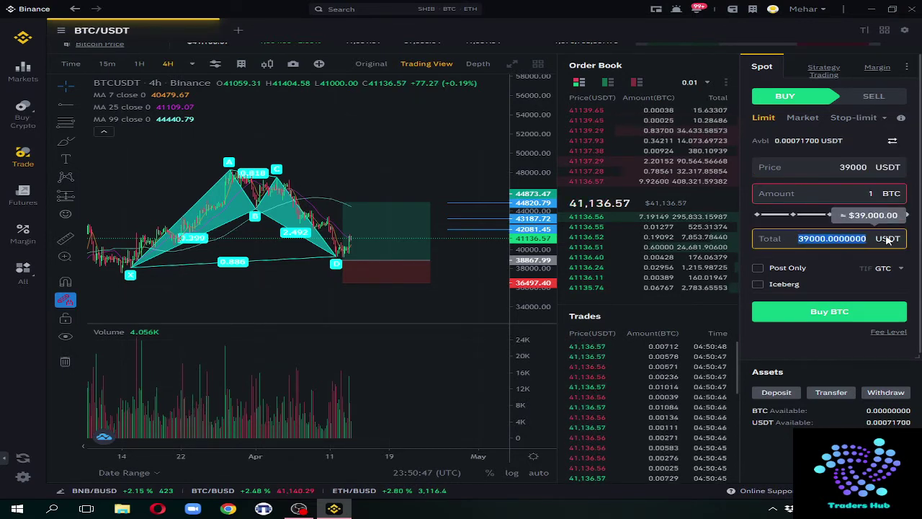
click(811, 343)
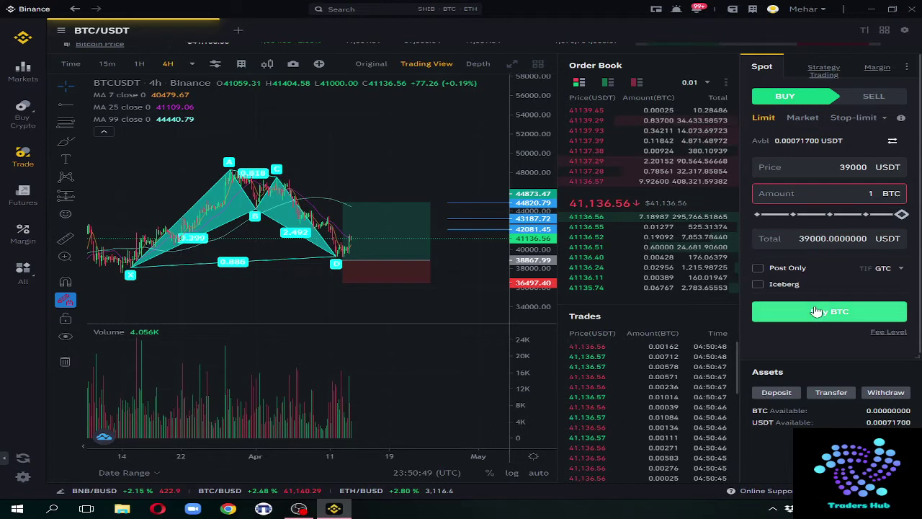
- Switch the buy order to Market and try the balance percentage slider at about 72%, returning it to 0%
click(797, 119)
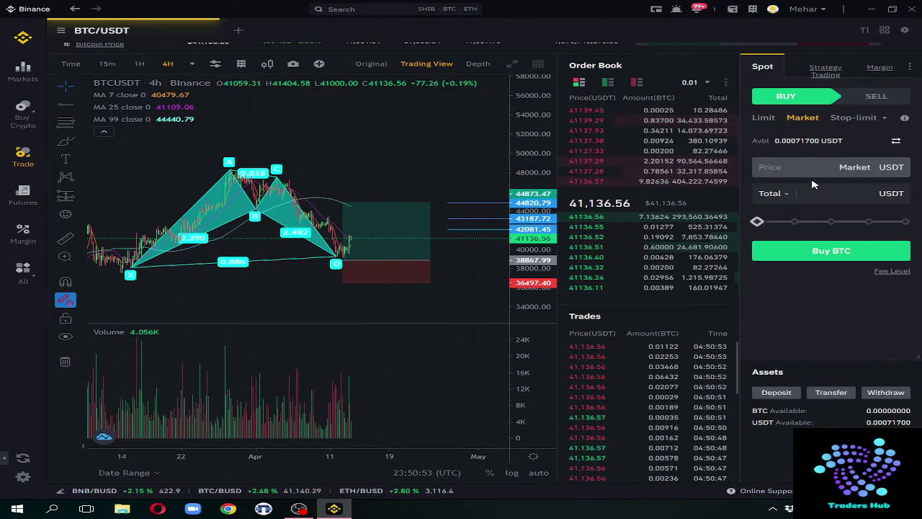
click(842, 195)
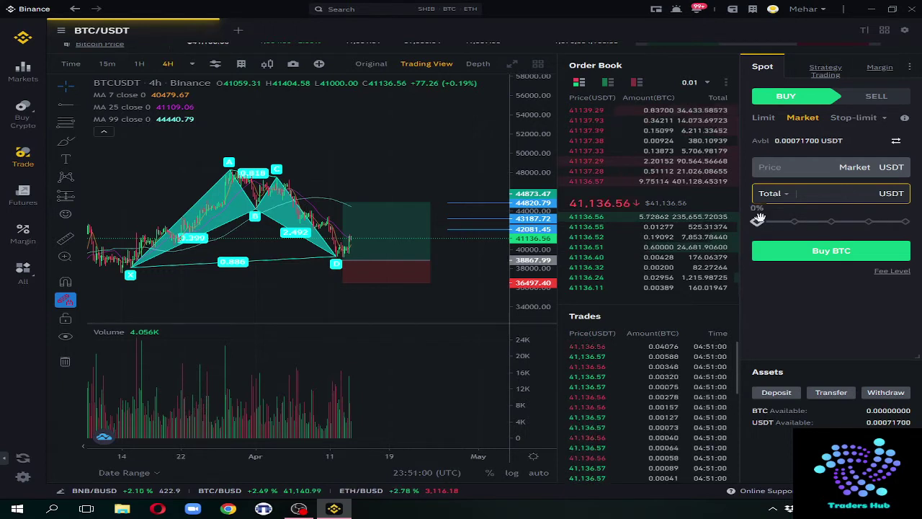
drag(758, 221, 864, 221)
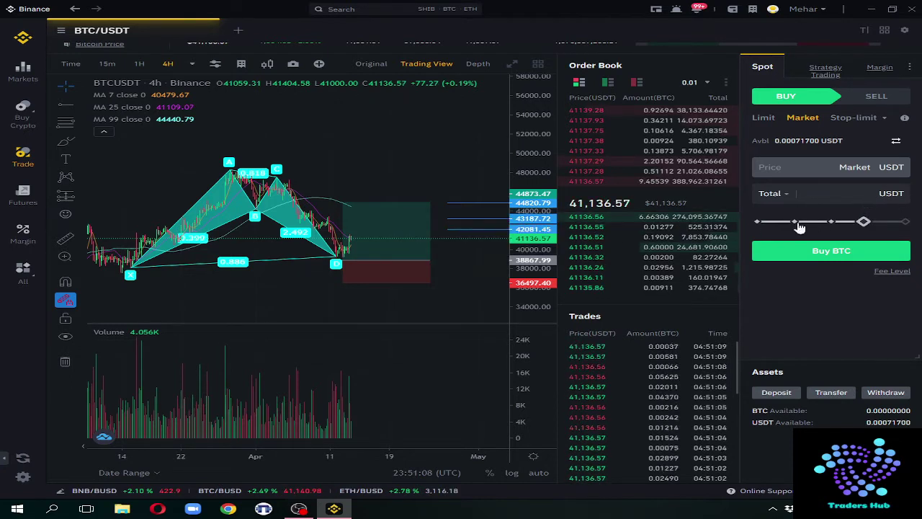
drag(805, 229, 757, 222)
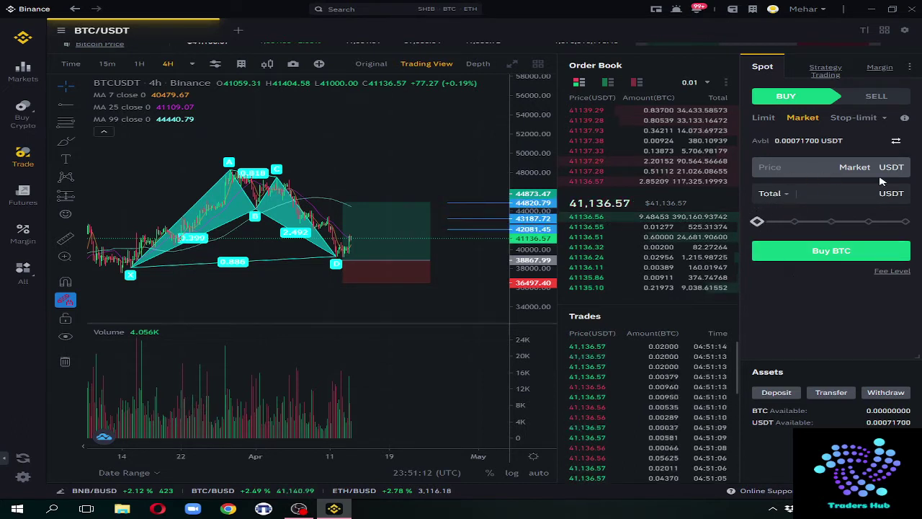
click(790, 199)
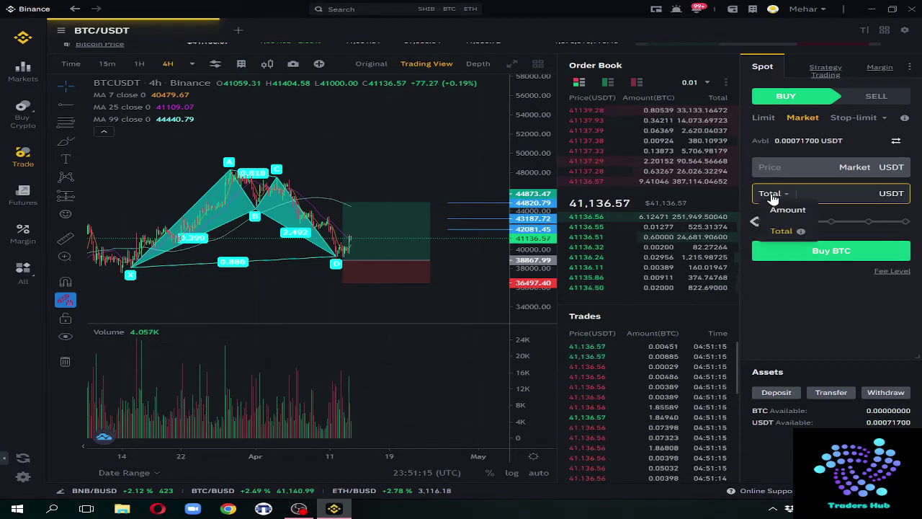
click(842, 193)
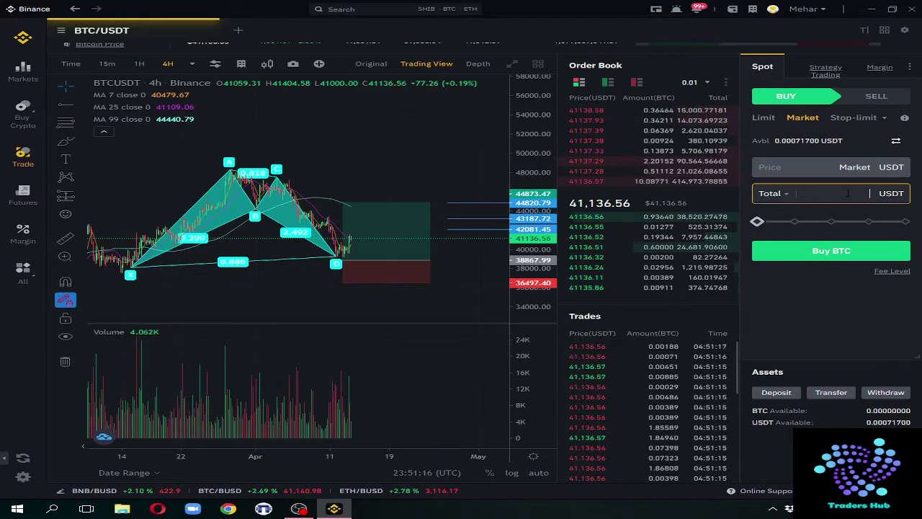
click(758, 221)
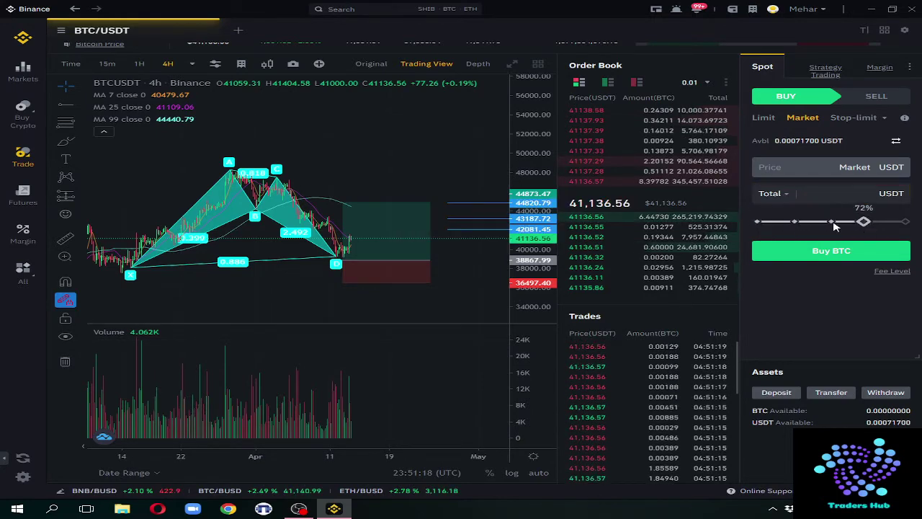
drag(834, 226, 754, 228)
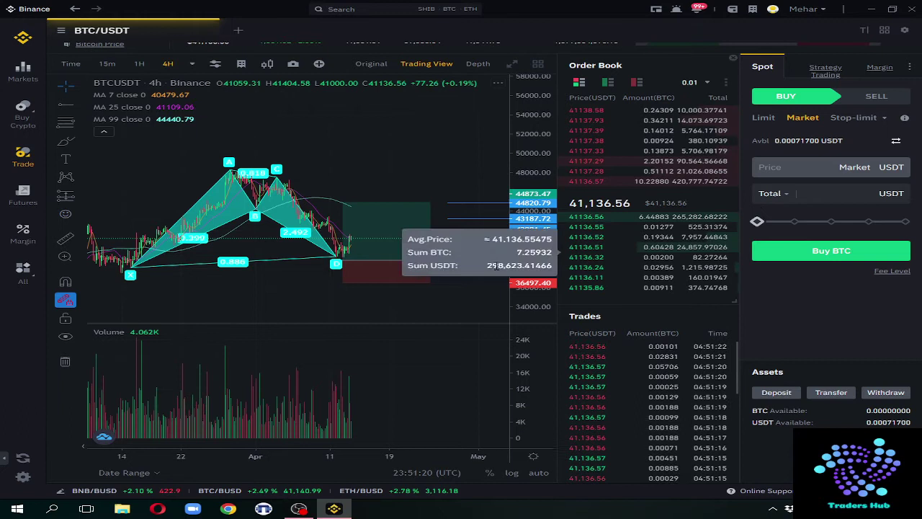
- Try a total of 100 USDT for the market buy order and clear it again
click(878, 193)
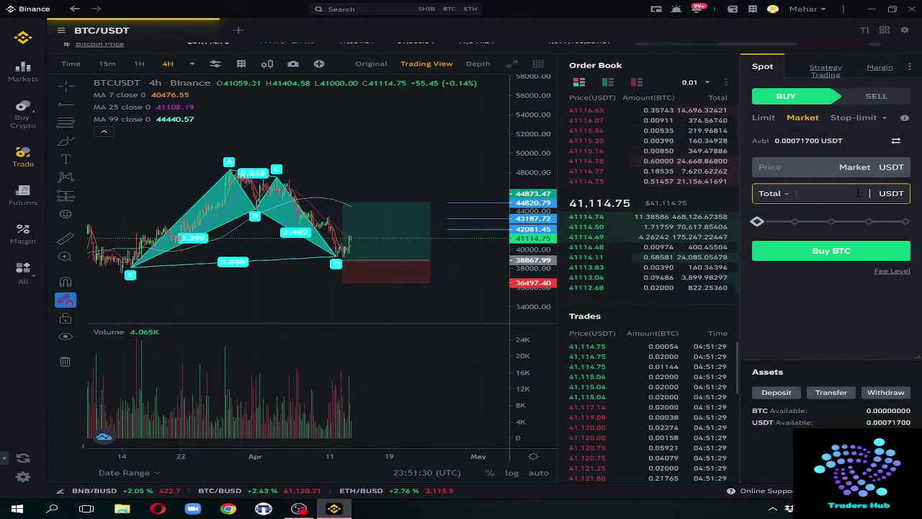
text(100)
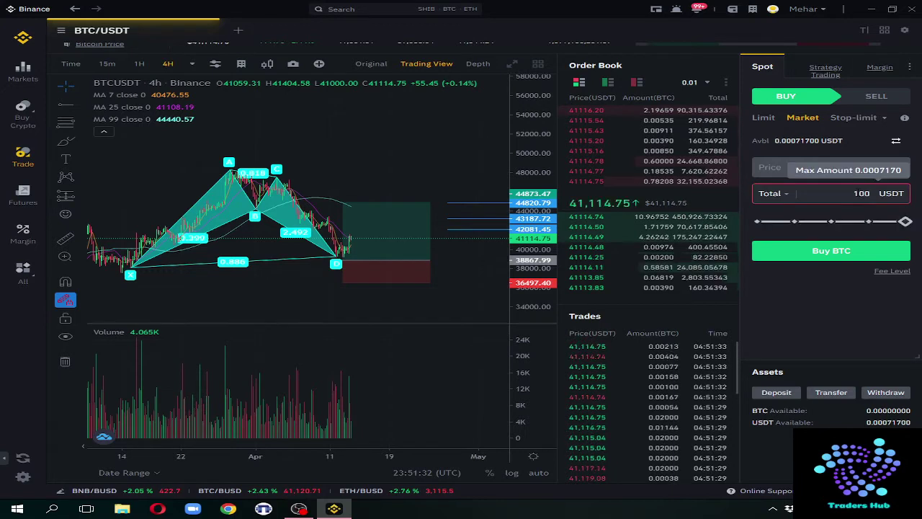
click(788, 194)
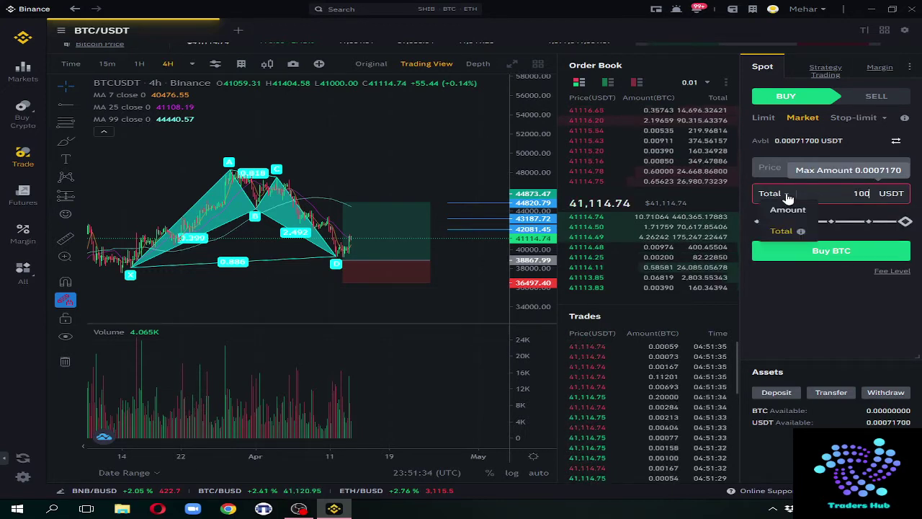
click(781, 231)
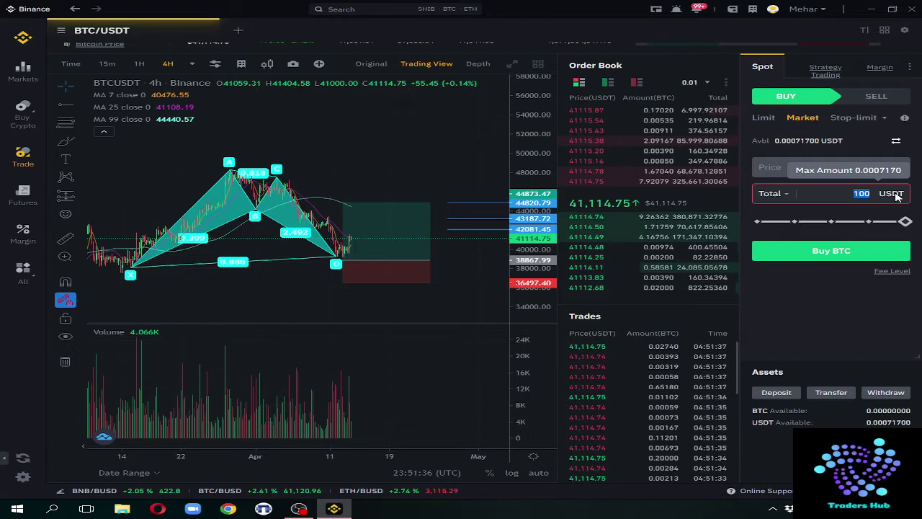
key(BackSpace)
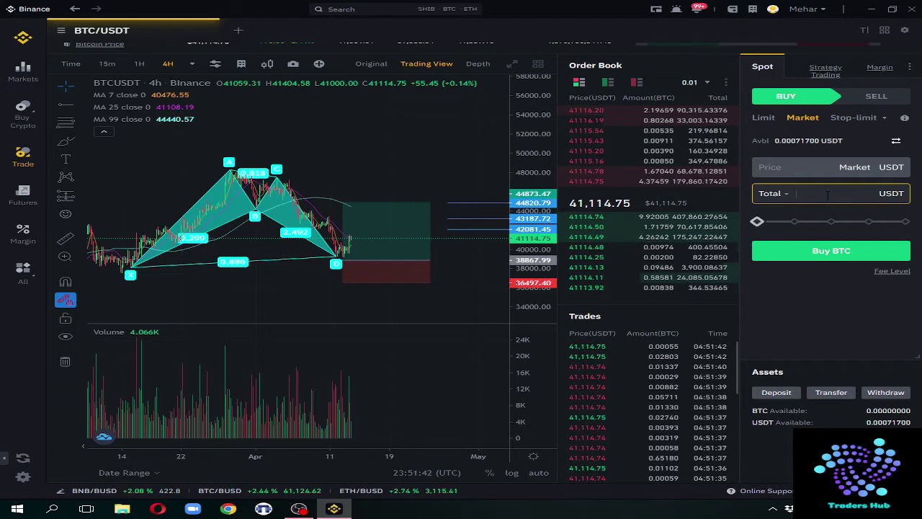
- Switch the market buy order from Total to Amount and set the amount to 1 BTC
click(789, 194)
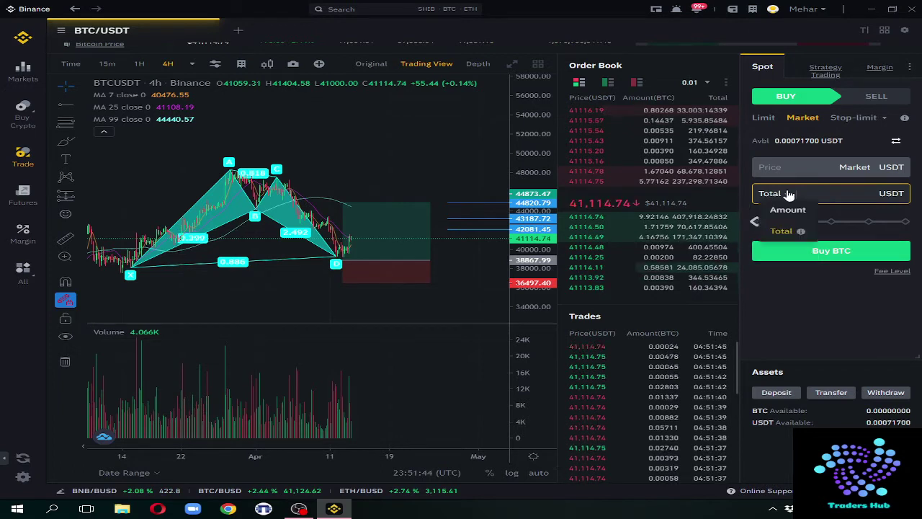
click(789, 194)
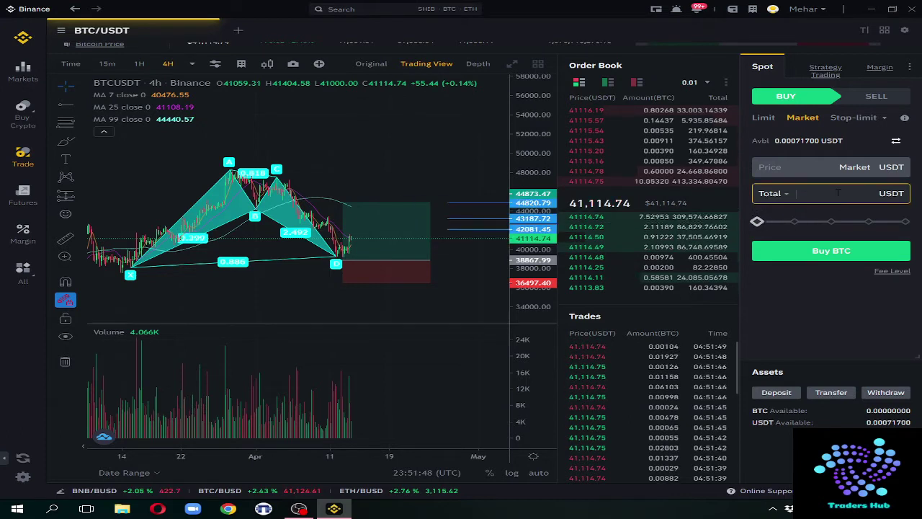
click(778, 193)
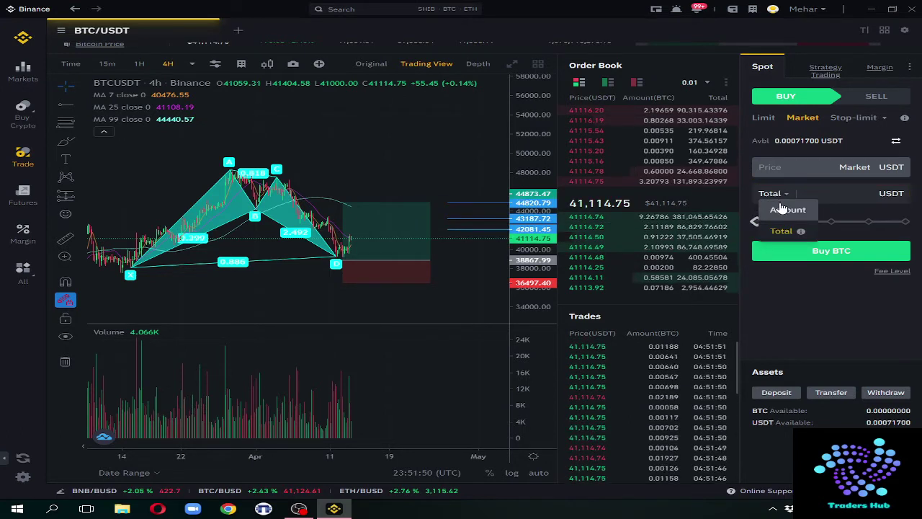
click(786, 209)
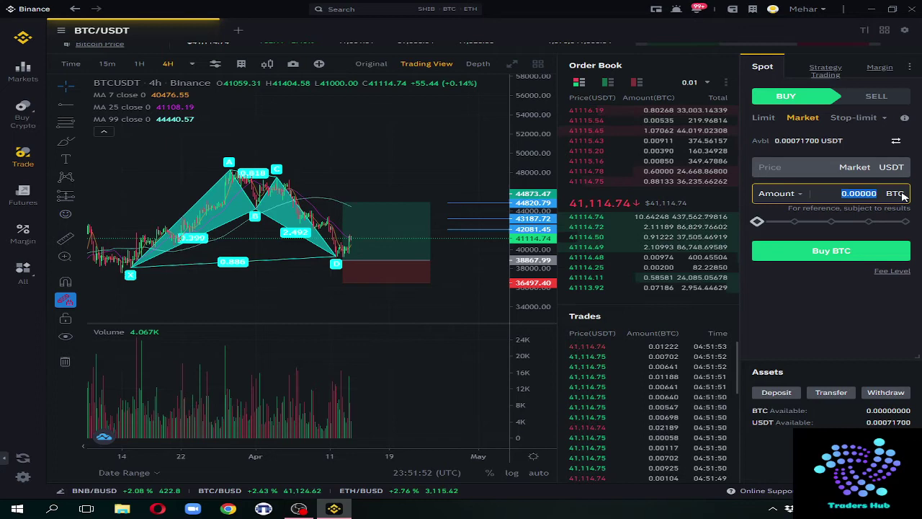
key(BackSpace)
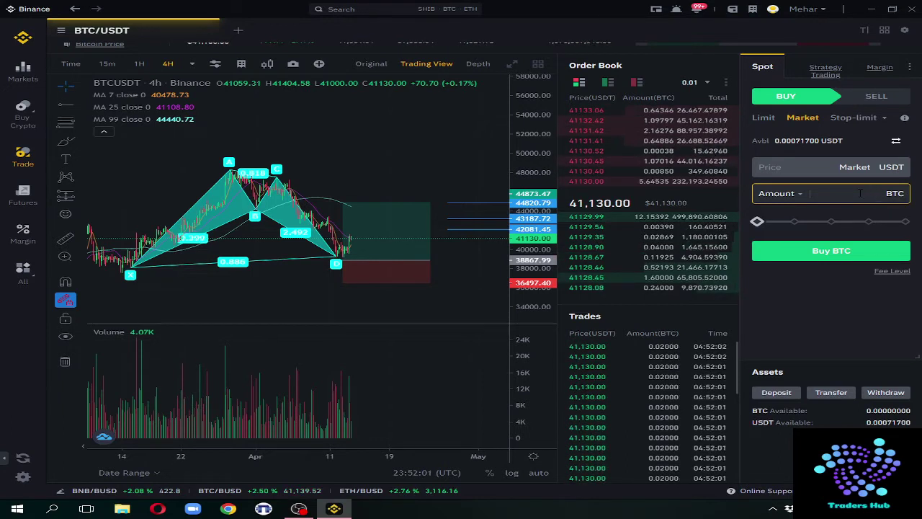
text(1)
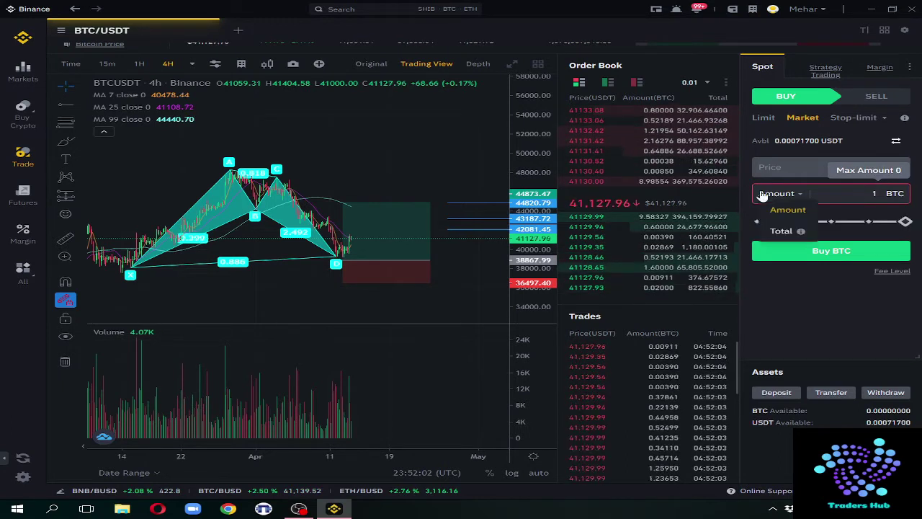
double_click(872, 193)
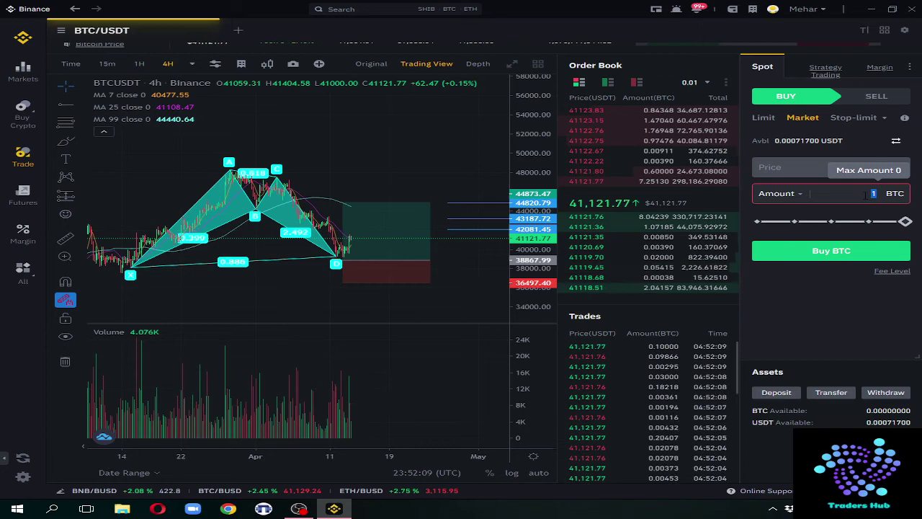
- Look at the Stop-limit form, switch to a limit sell order and set its price to 42000 USDT
click(854, 117)
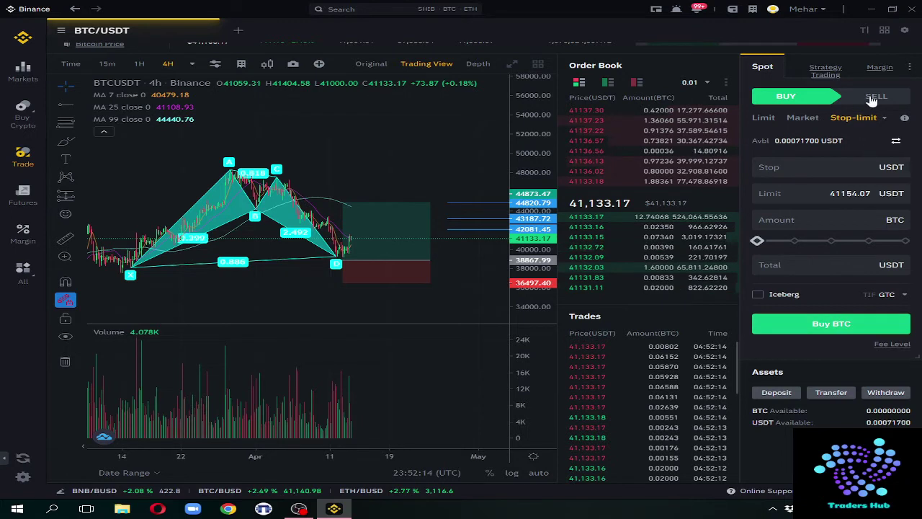
click(875, 96)
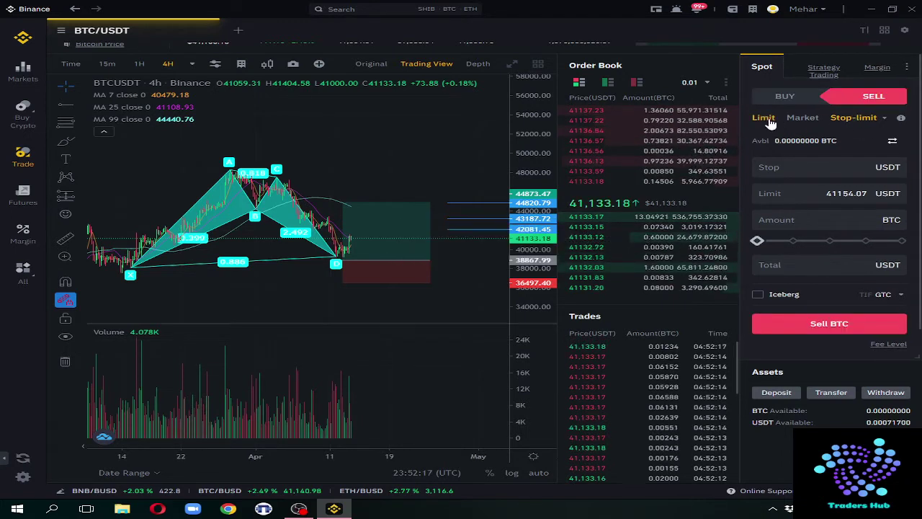
click(768, 119)
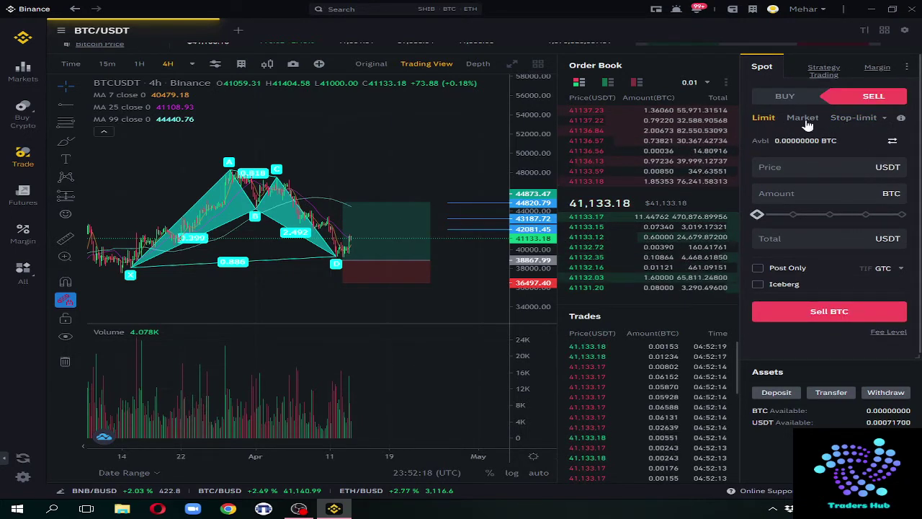
click(841, 169)
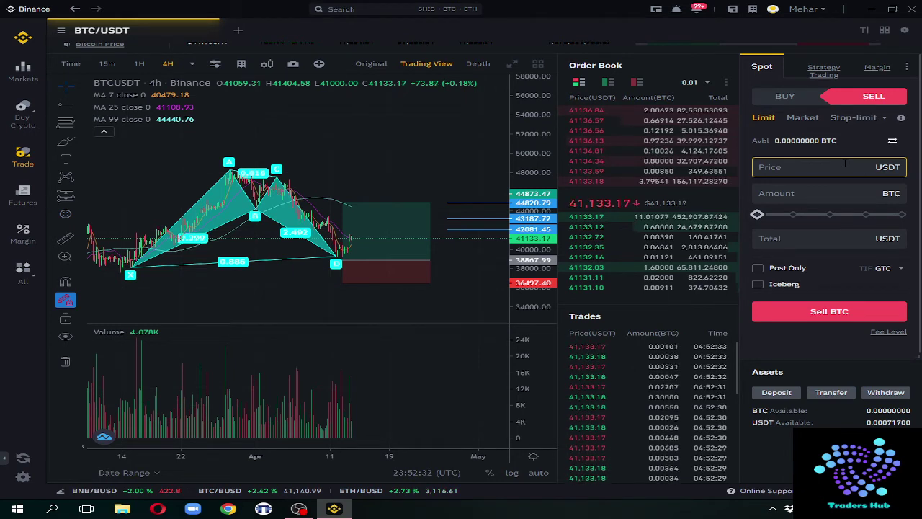
click(845, 164)
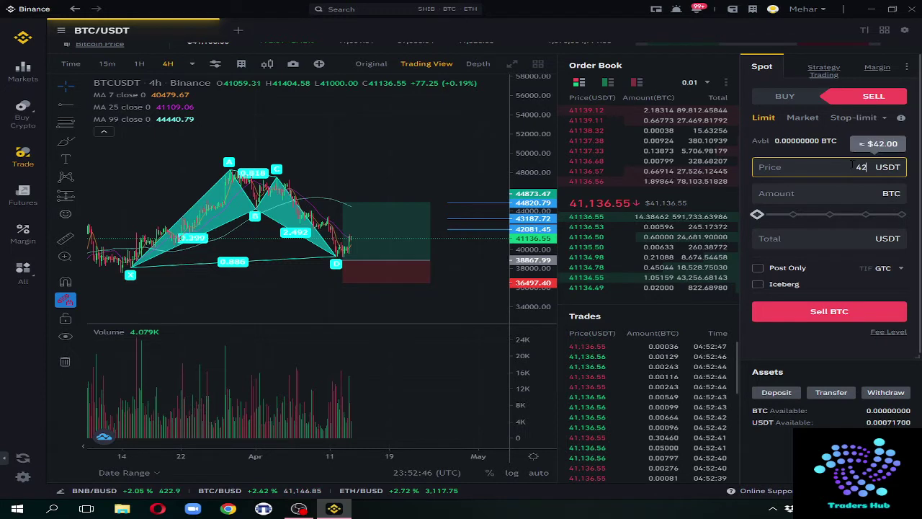
text(000)
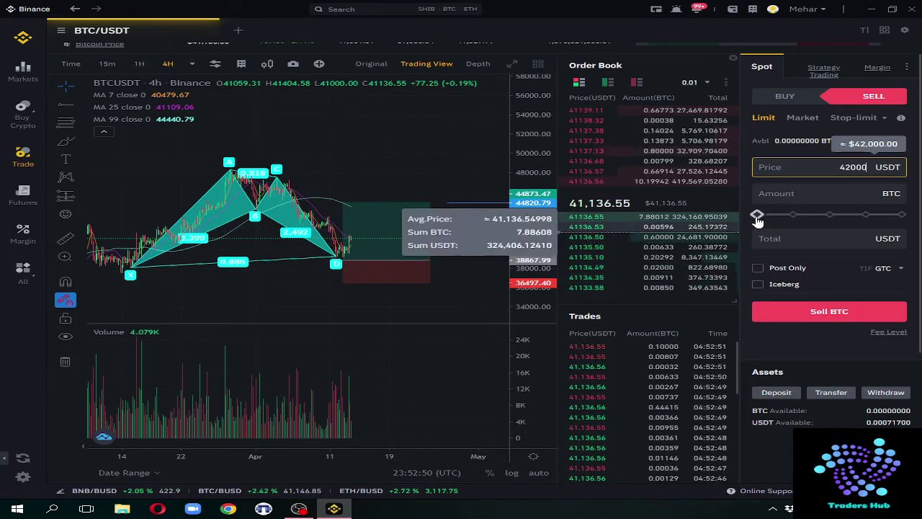
click(824, 193)
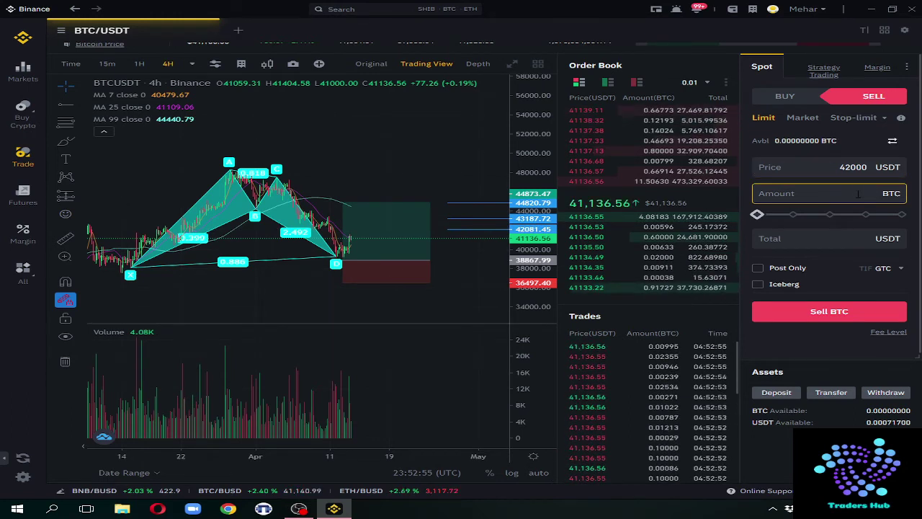
- Set the limit sell order's amount to 0.5 BTC
text(0.5)
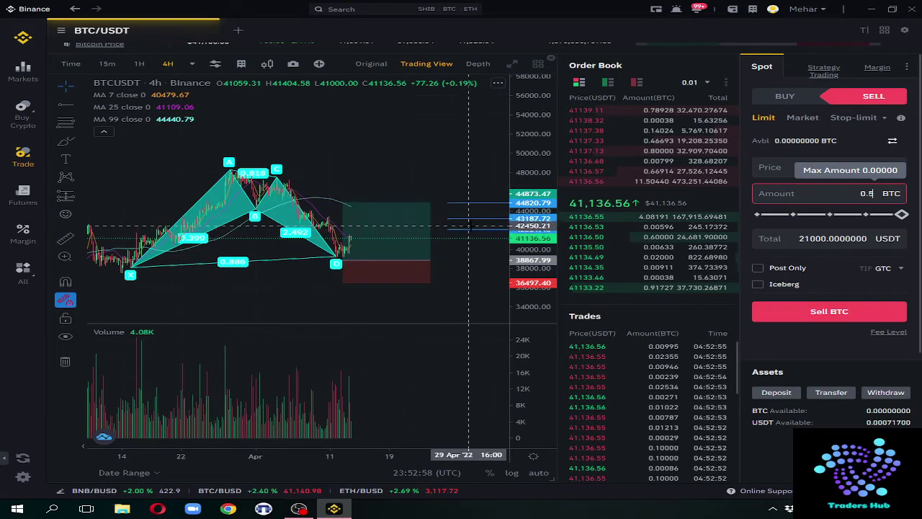
double_click(867, 193)
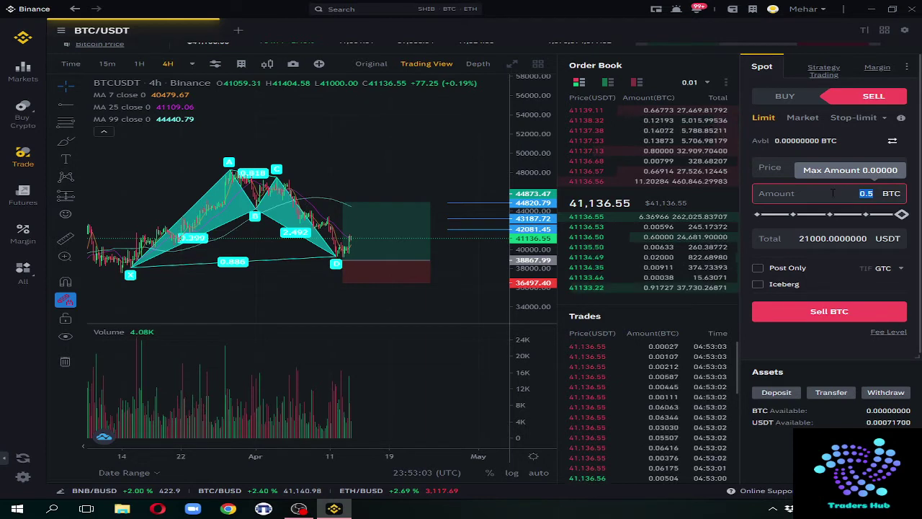
click(852, 148)
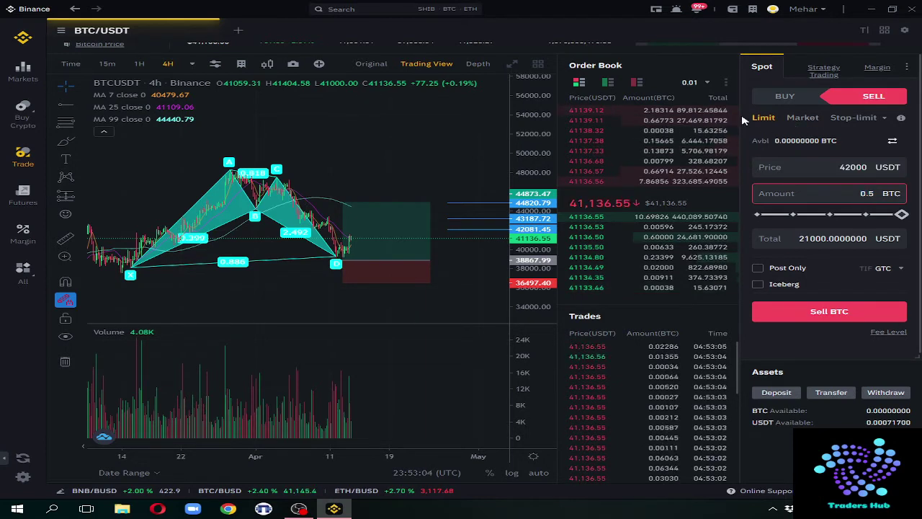
- Switch the sell order to Market, sized by Total instead of Amount, and try a total of 21 USDT, clearing it again
click(801, 121)
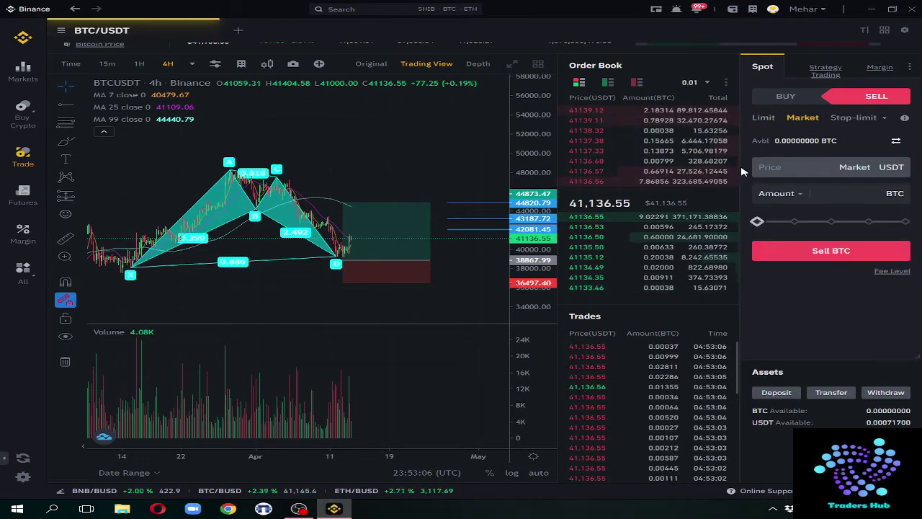
click(885, 187)
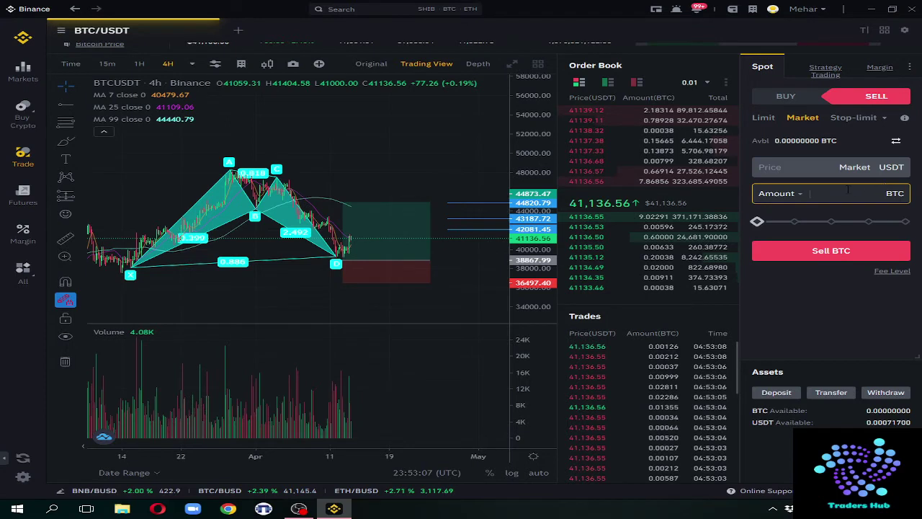
click(779, 193)
click(795, 229)
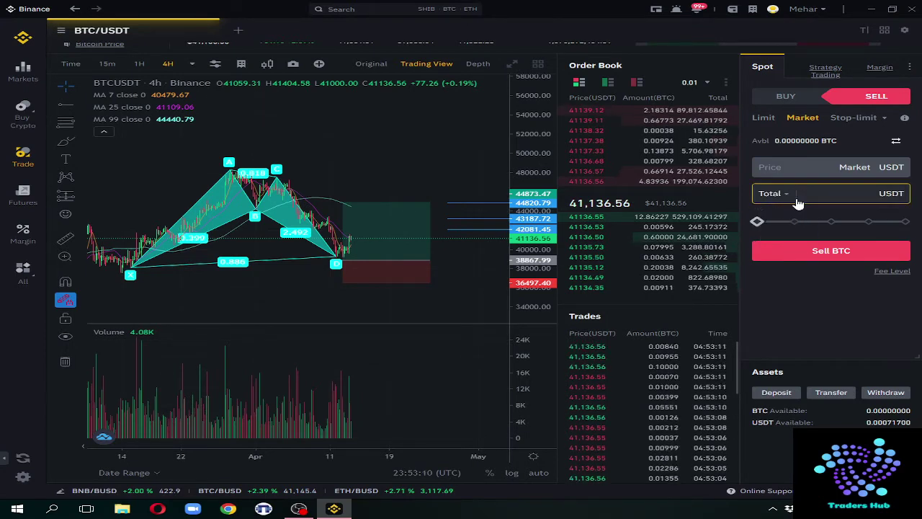
click(775, 193)
click(785, 229)
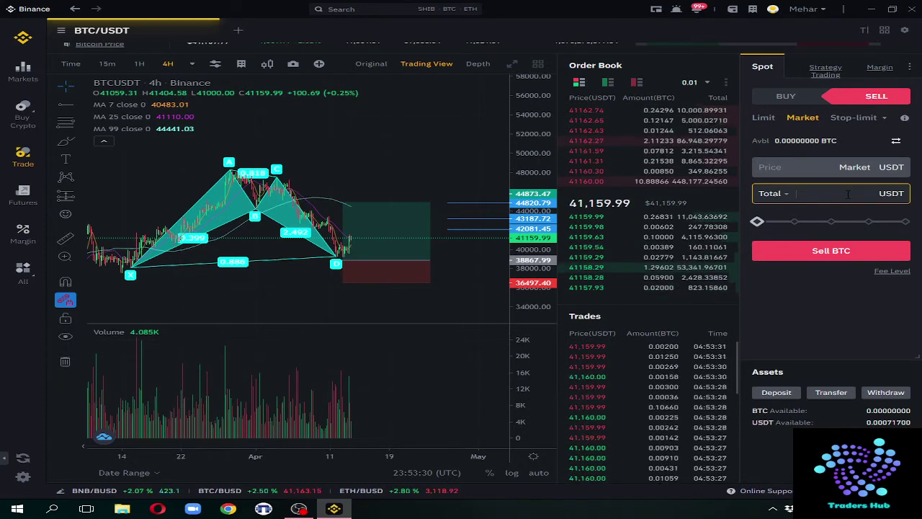
text(21)
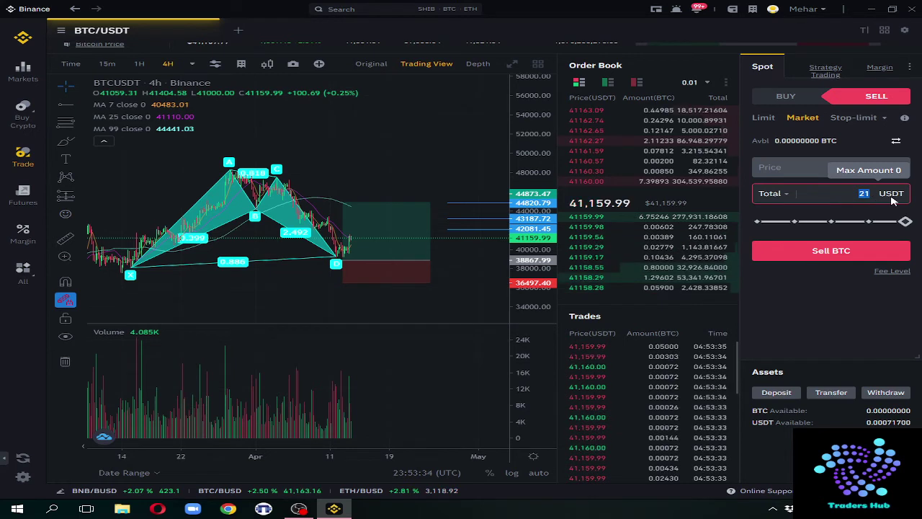
key(BackSpace)
key(BackSpace)
- Switch the market sell order back to Amount and try 0.5 BTC, clearing the value again
click(771, 193)
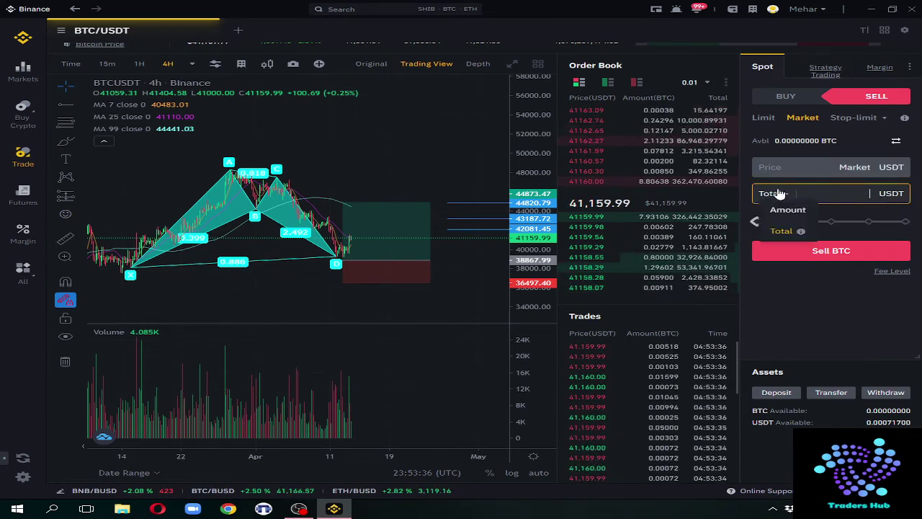
click(788, 209)
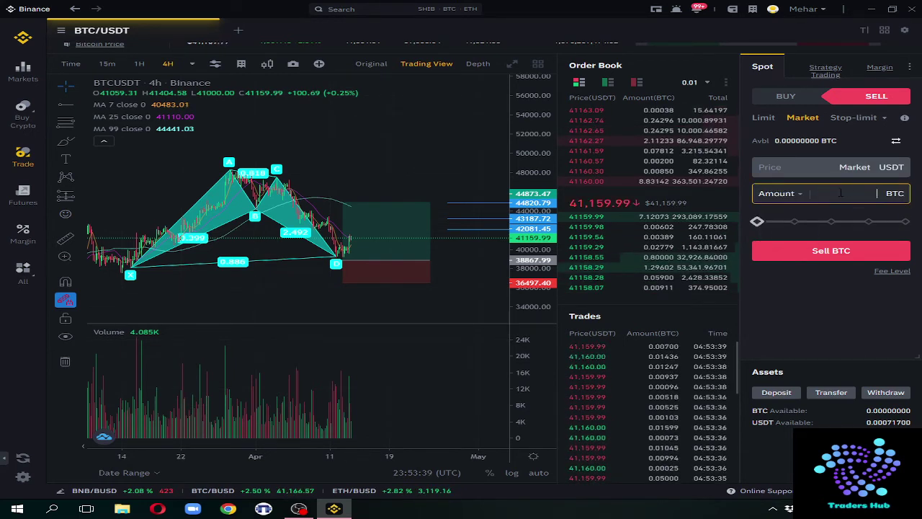
text(0.5)
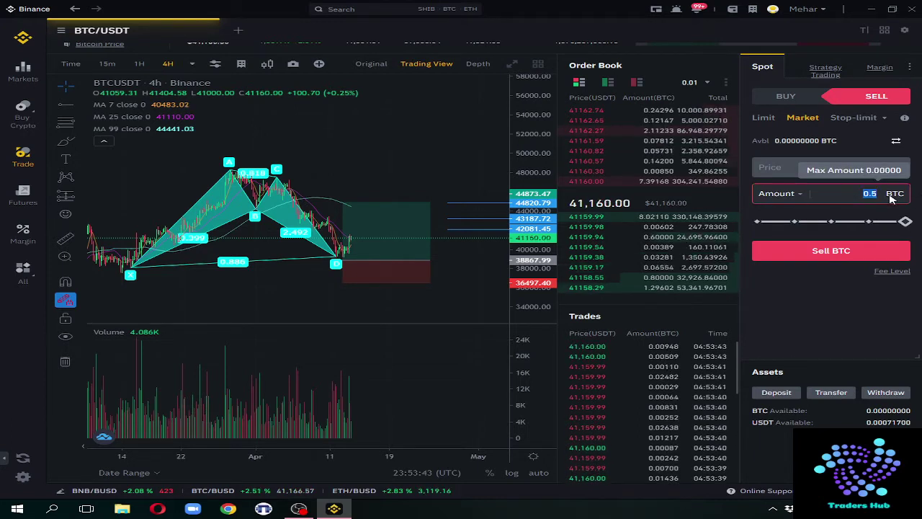
key(BackSpace)
- Compare the Limit and Market versions of the sell order form
click(766, 120)
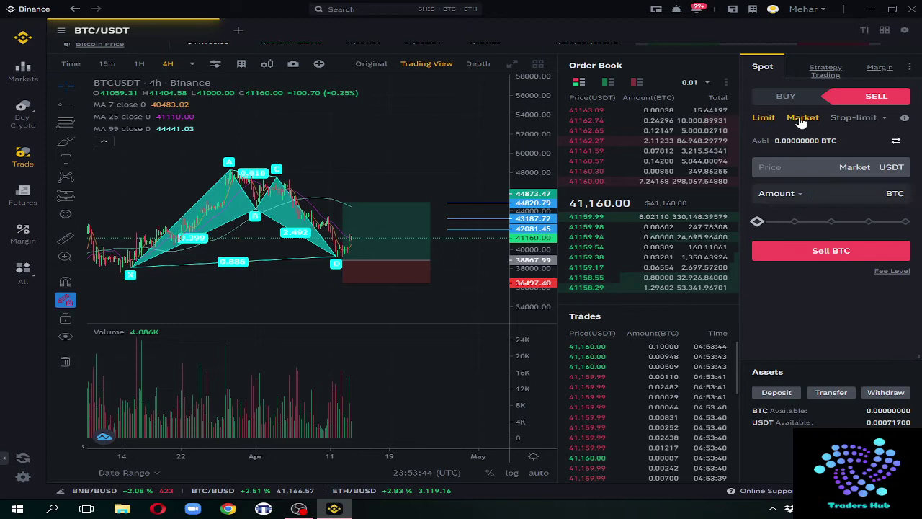
click(798, 124)
click(770, 124)
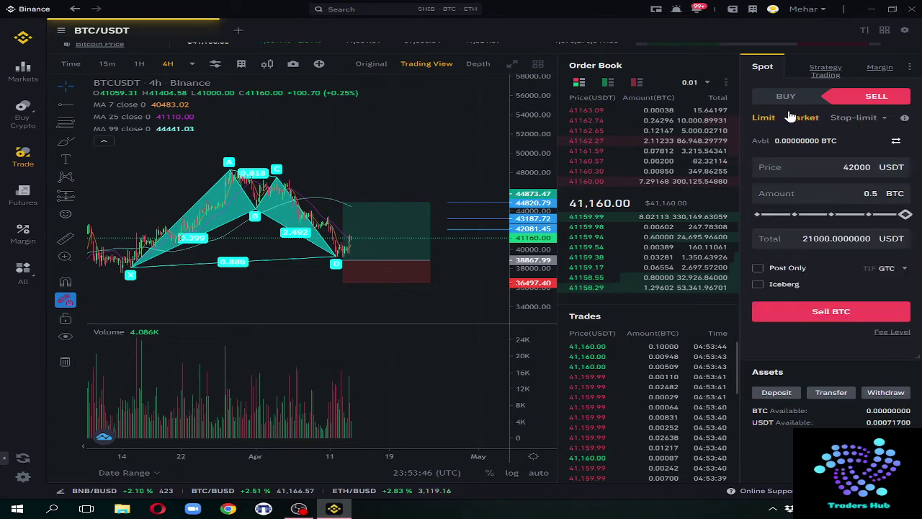
click(803, 121)
- Switch the sell order to Stop-limit and enter a stop price of 36497 USDT, adjusting it to 36400 USDT
click(869, 117)
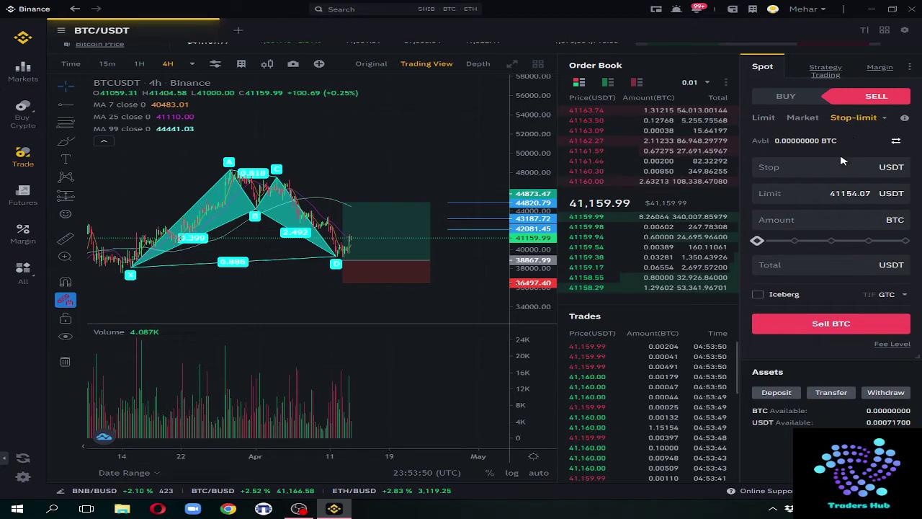
click(842, 164)
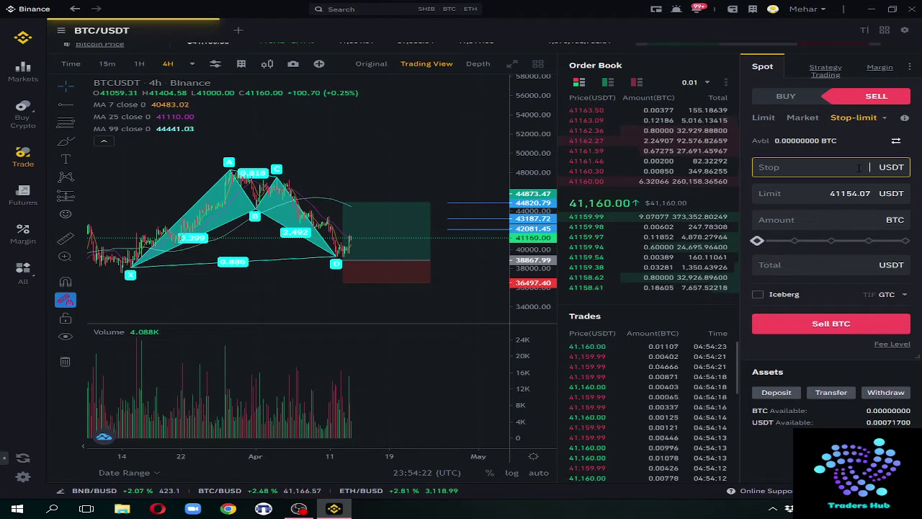
text(36497)
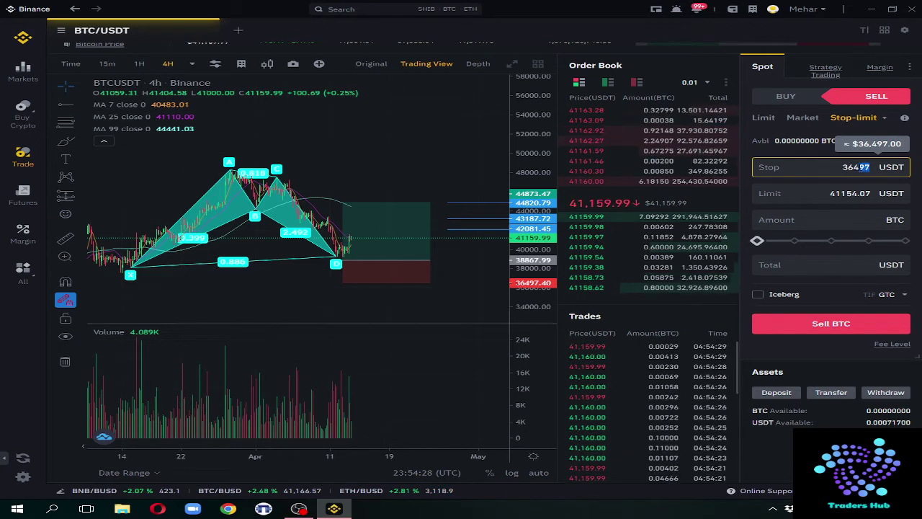
drag(870, 167, 854, 168)
text(4)
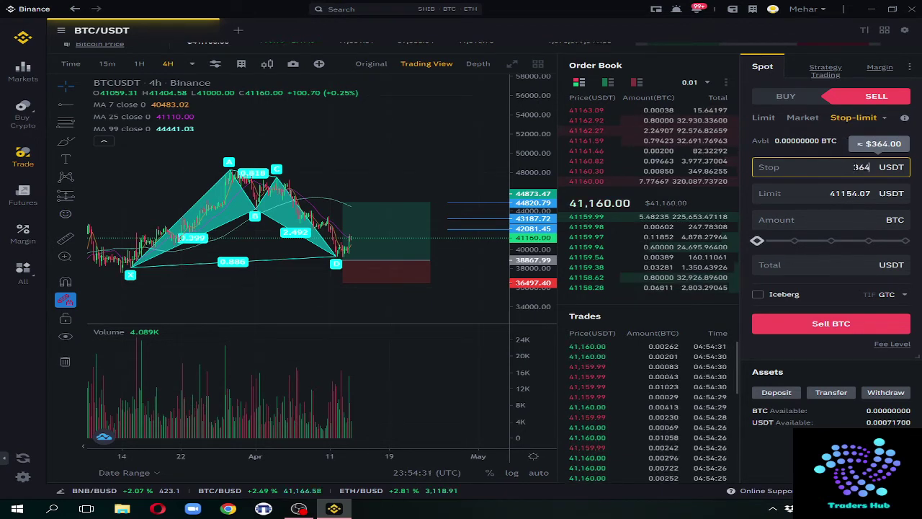
text(00)
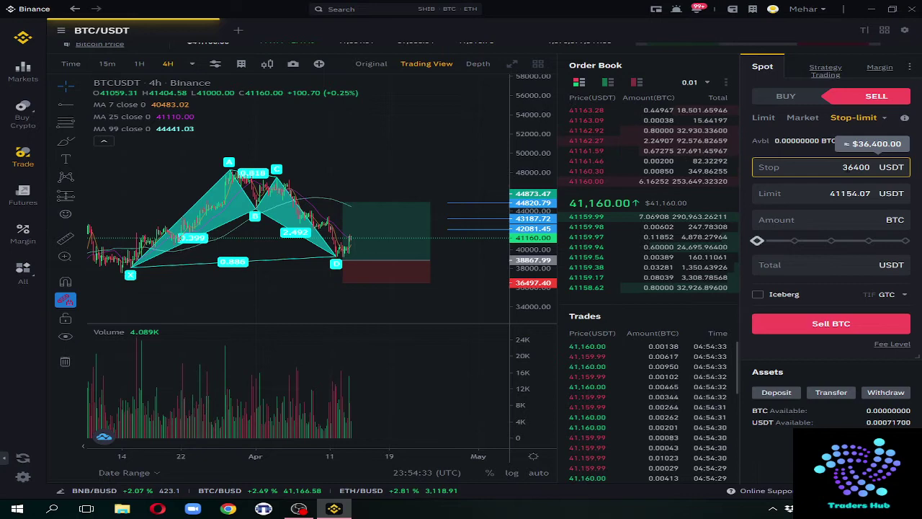
- Replace the stop-limit sell order's stop price with 36500 USDT
key(ctrl+a)
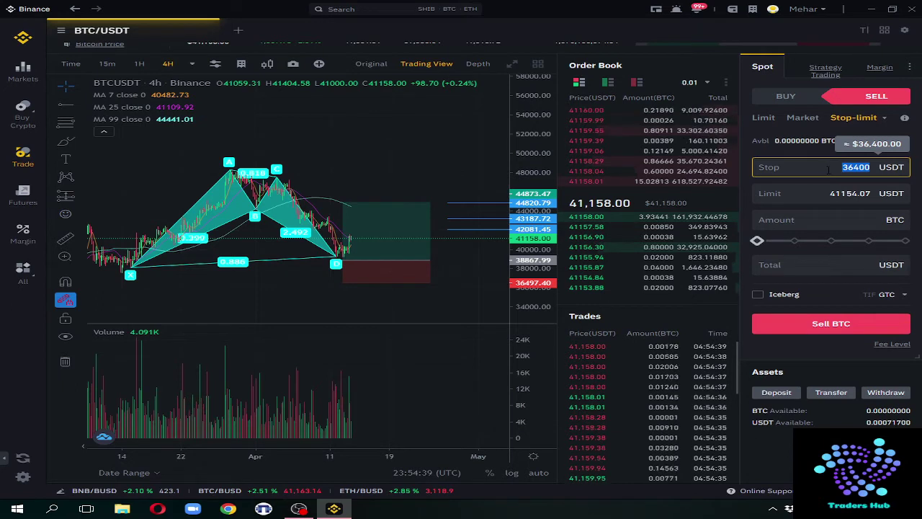
key(BackSpace)
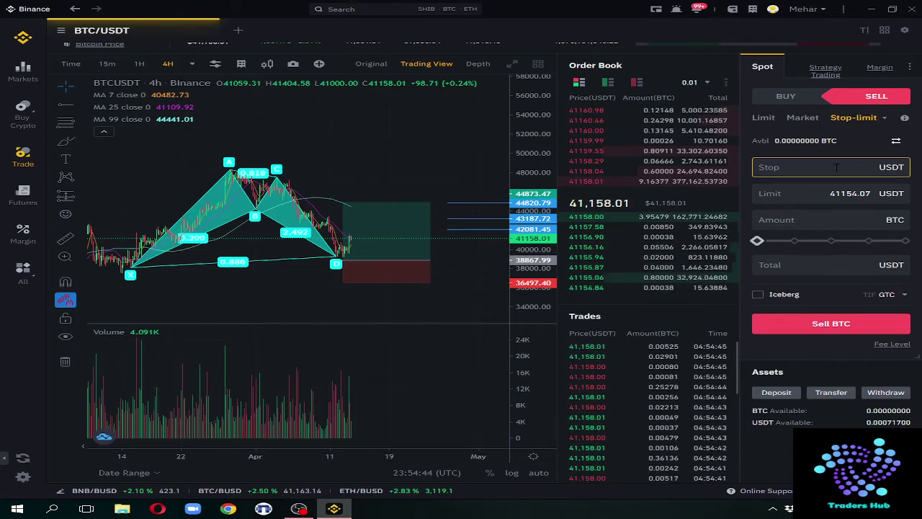
text(36)
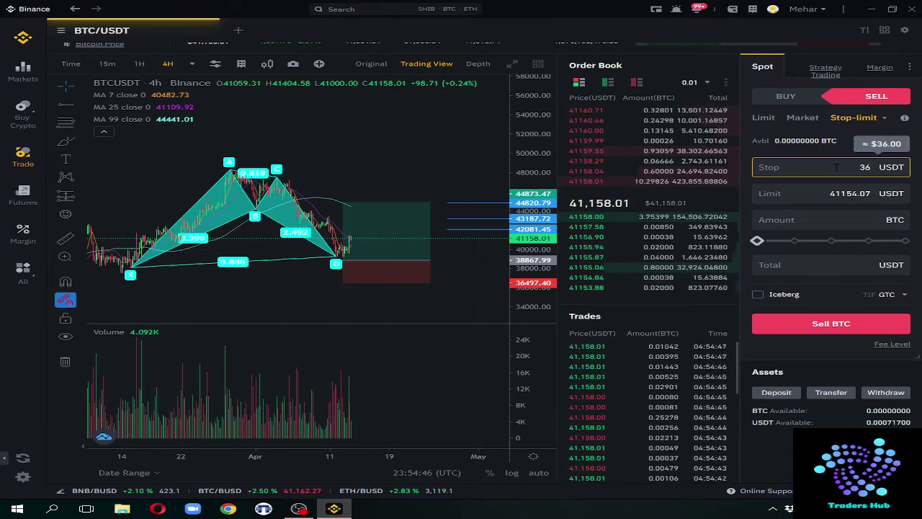
text(500)
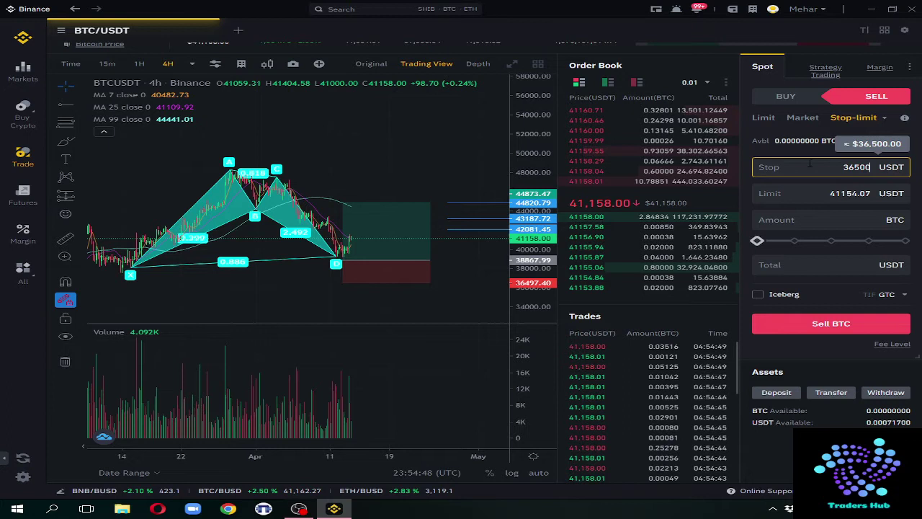
key(Tab)
key(shift+Tab)
key(ctrl+a)
key(BackSpace)
- Set the limit price of the stop-limit sell order to 36497 USDT, keeping the stop price at 36500 USDT
key(Tab)
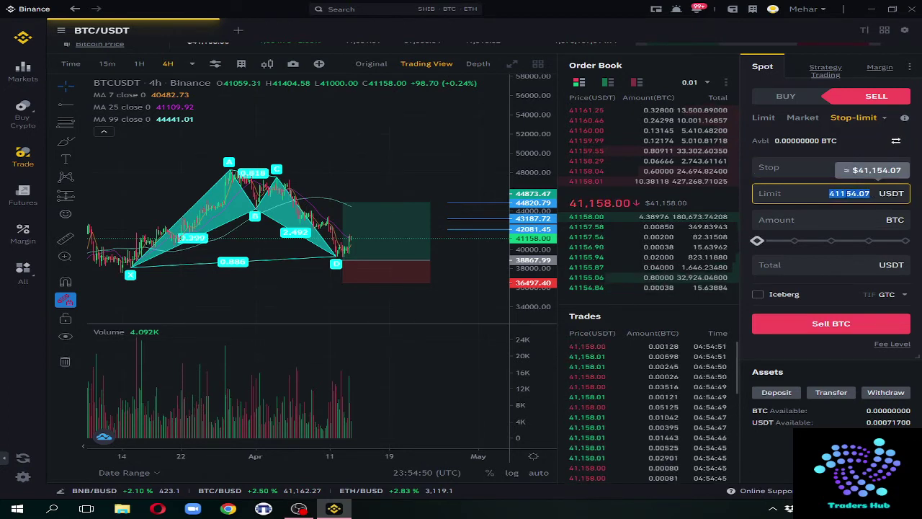
key(BackSpace)
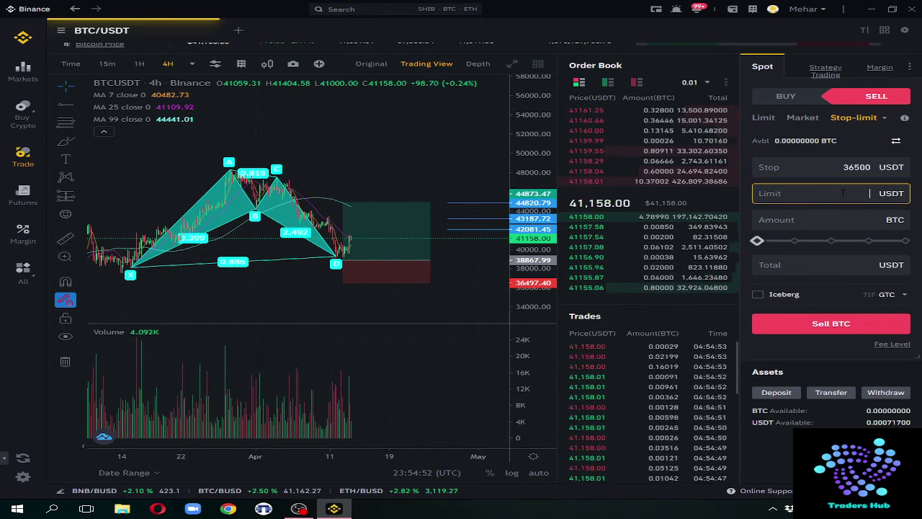
text(36)
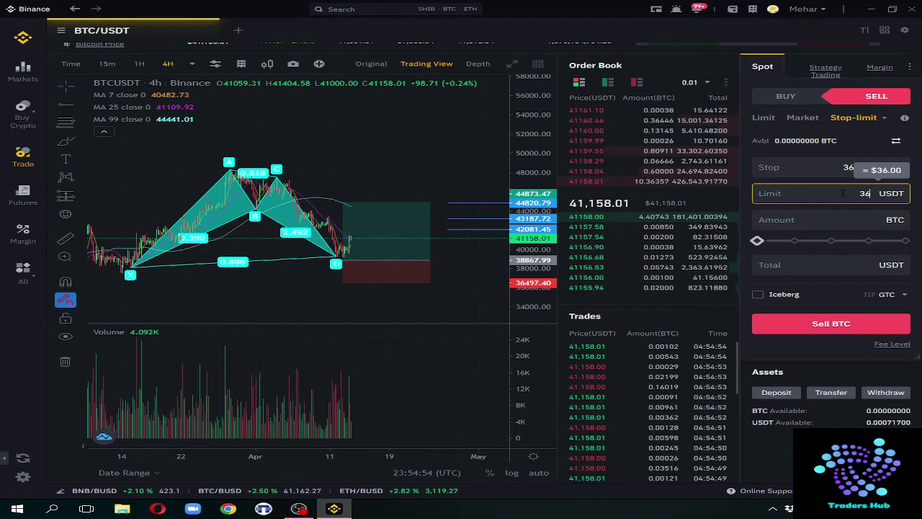
text(49)
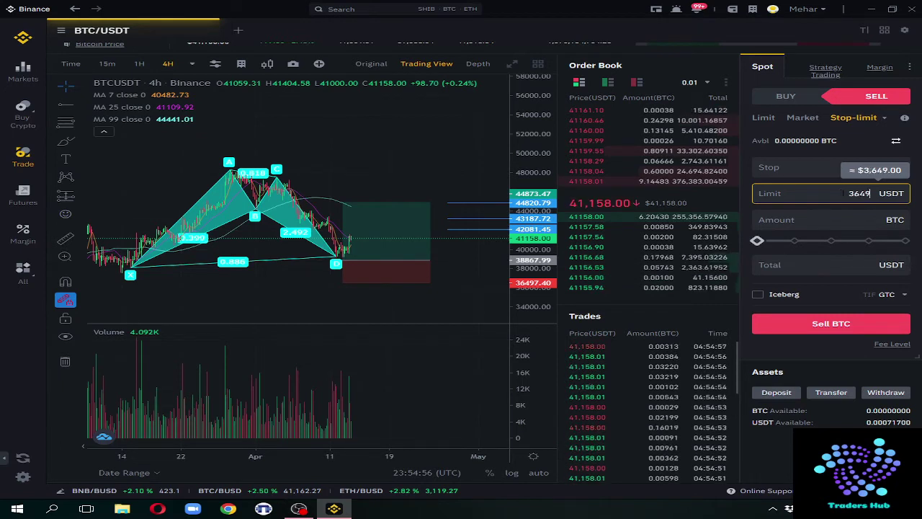
text(7)
click(843, 167)
text(36500)
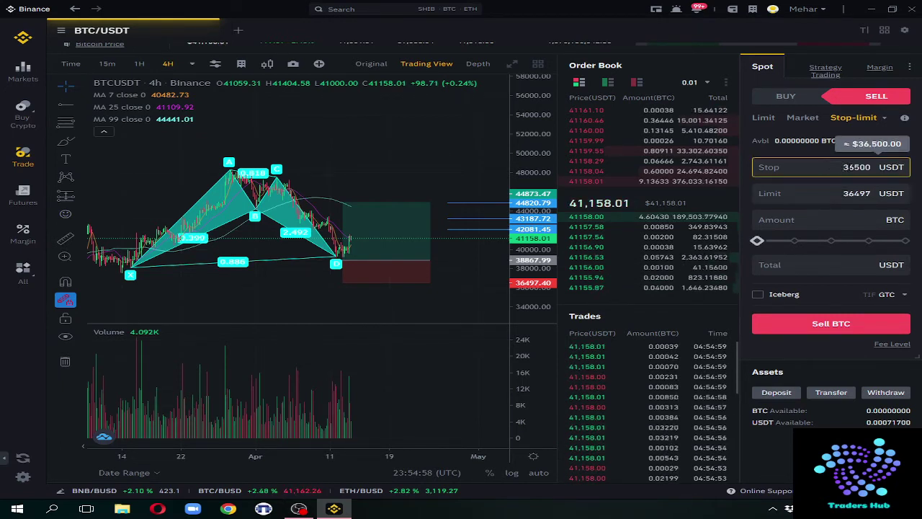
- Review the order's stop and limit prices and set its amount with the balance percentage slider at 0%
key(ctrl+a)
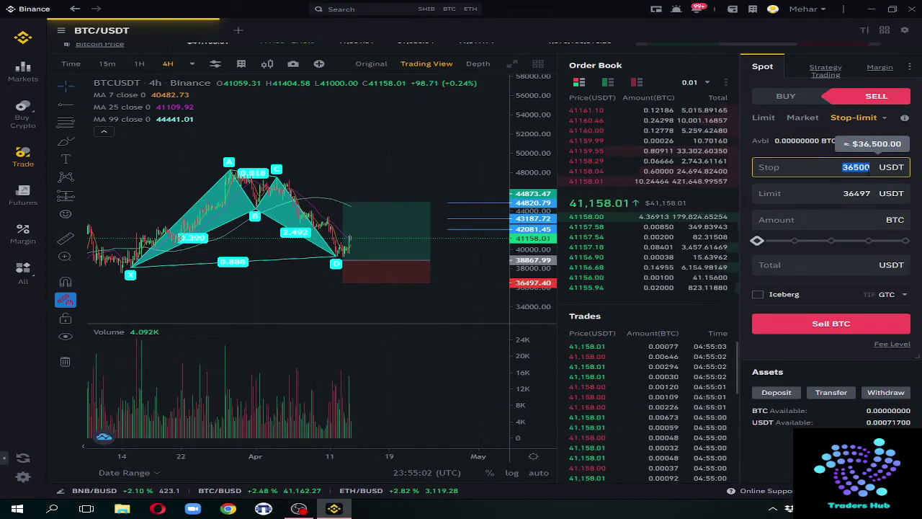
click(844, 193)
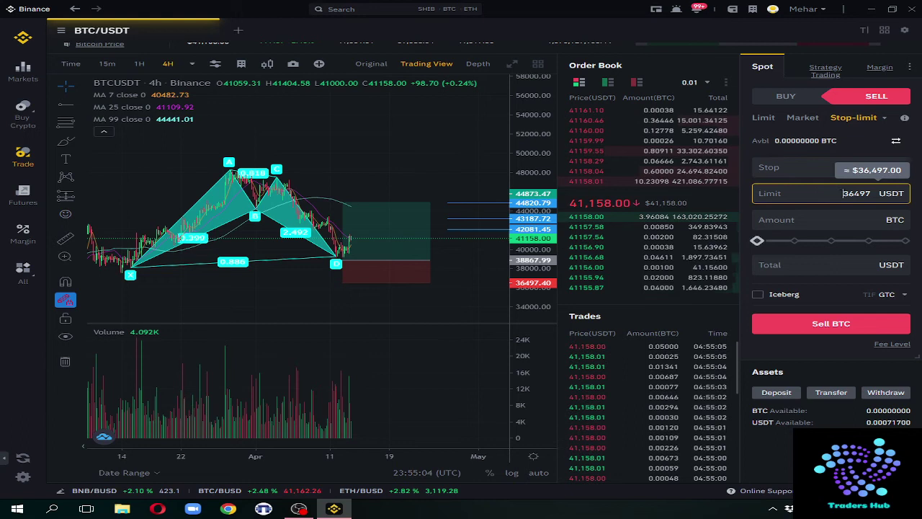
drag(844, 193, 872, 193)
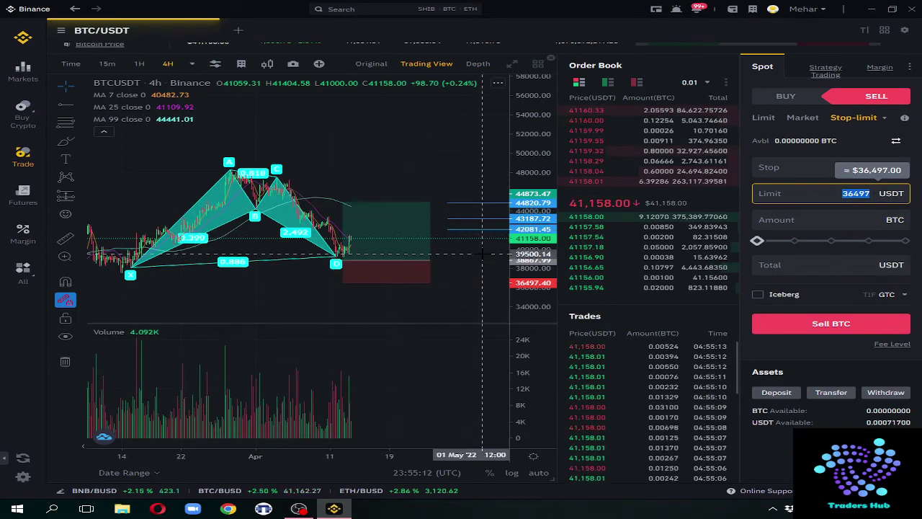
click(827, 223)
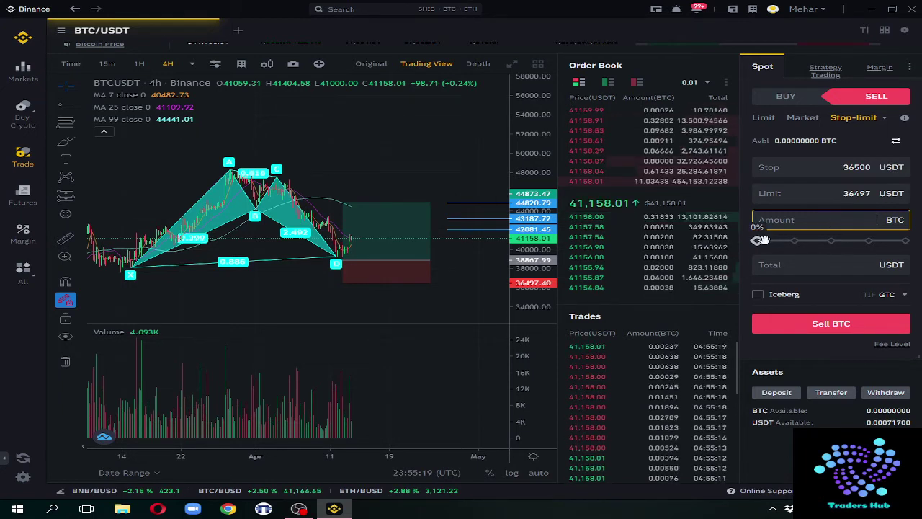
mouse_move(758, 241)
mouse_down()
mouse_move(783, 240)
mouse_move(746, 240)
mouse_up()
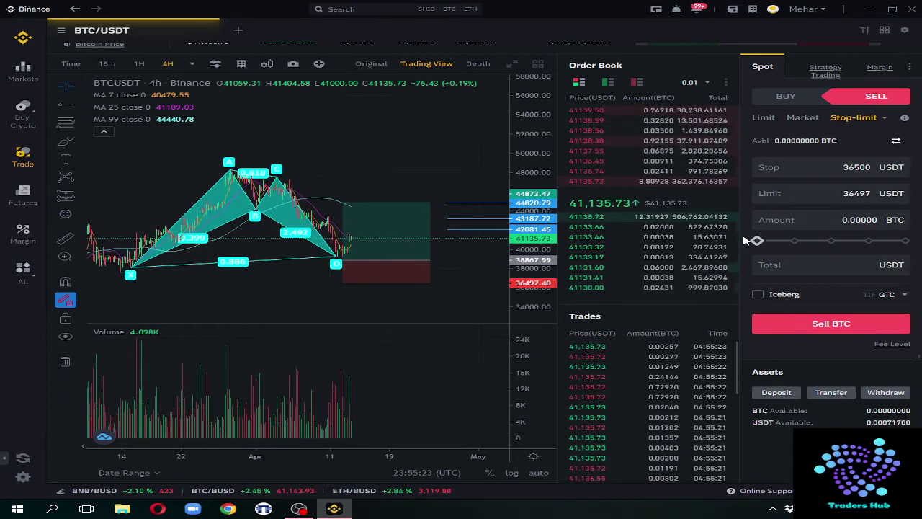
- Switch the sell order type from Stop-limit to OCO and set its price to 42000 USDT
click(887, 121)
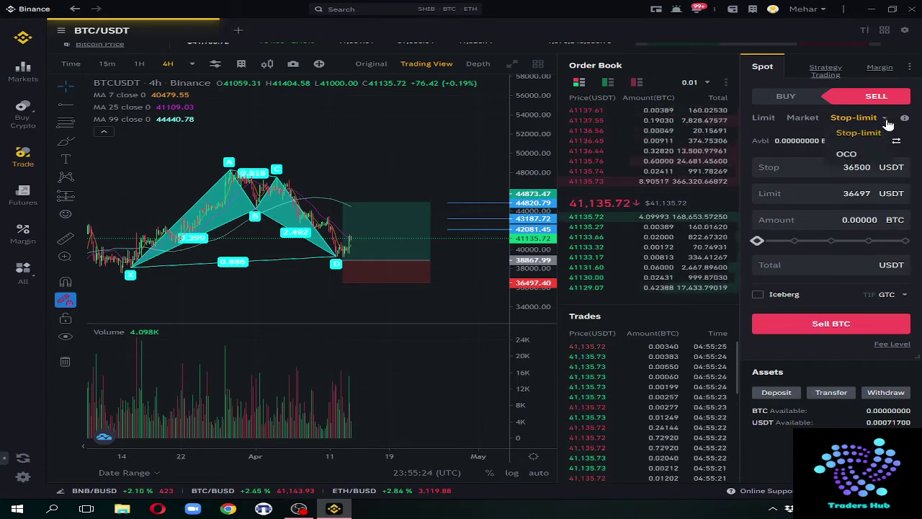
click(856, 150)
click(856, 168)
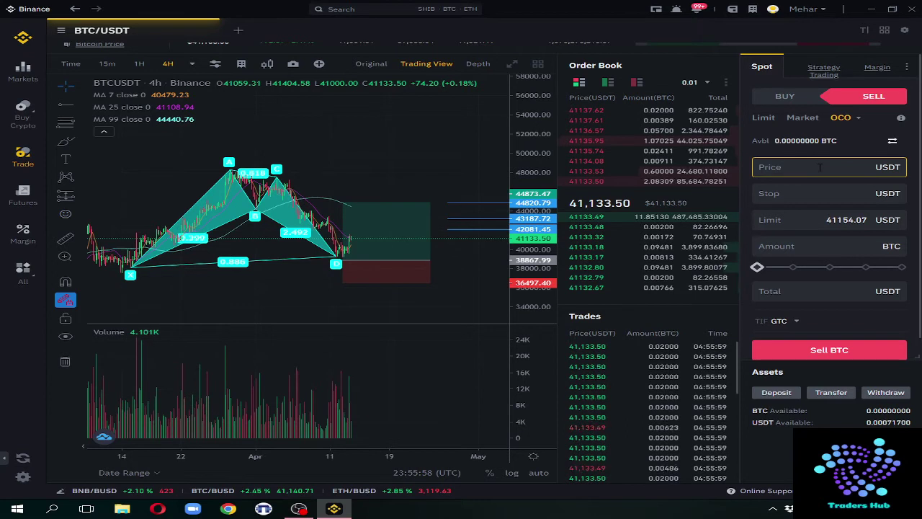
text(42000)
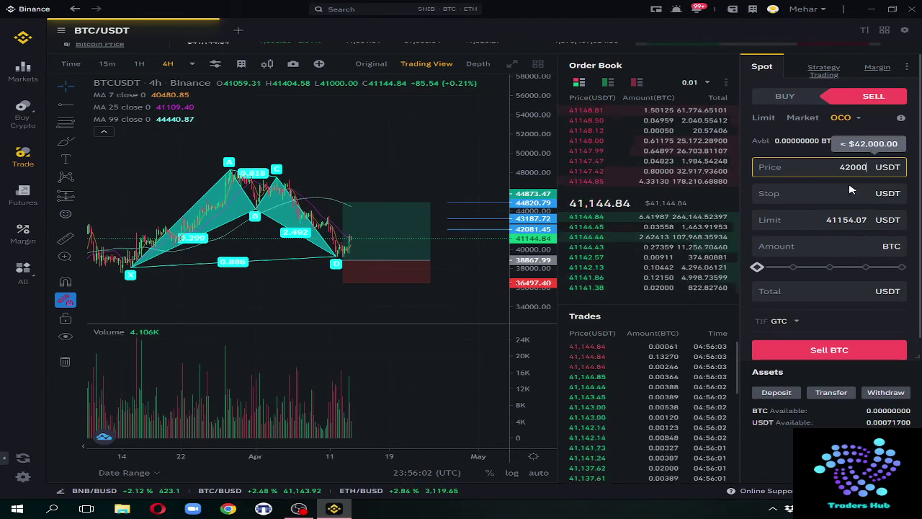
- Set the OCO sell order's stop price to 36500 USDT and its limit price to 36497 USDT
click(848, 191)
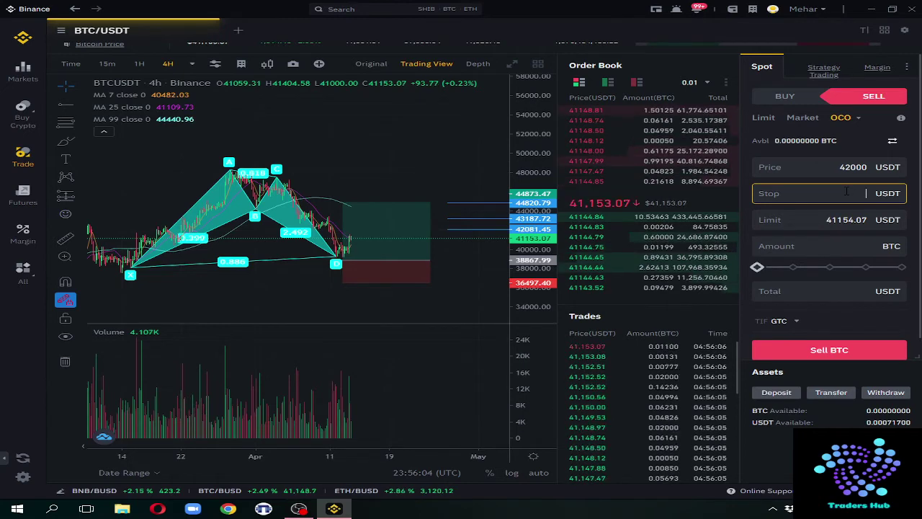
text(36500)
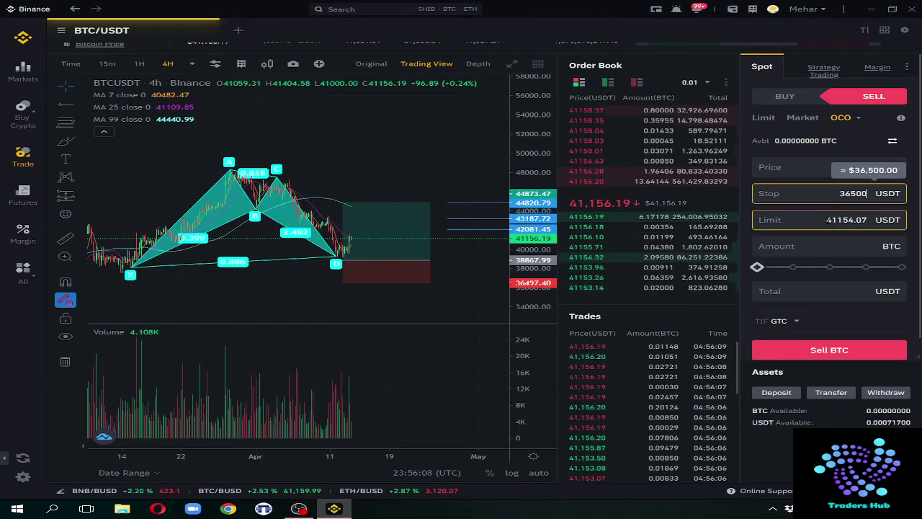
key(Tab)
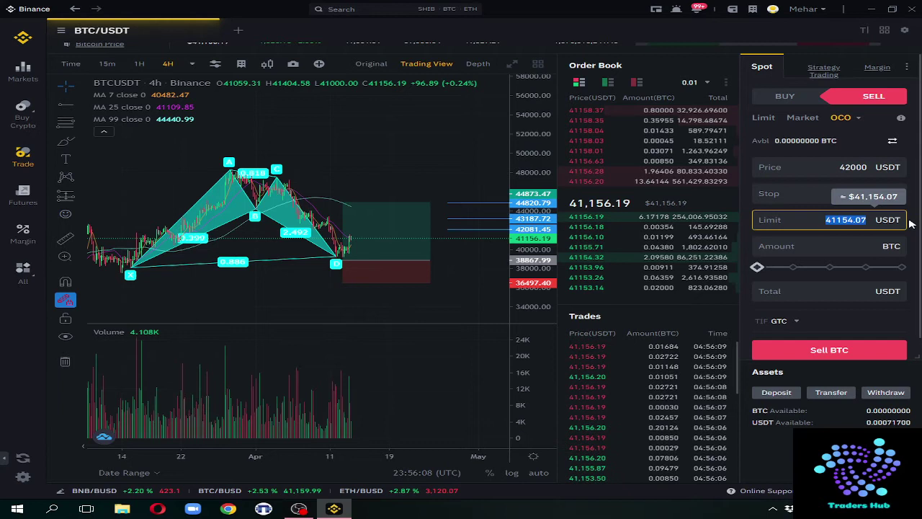
key(BackSpace)
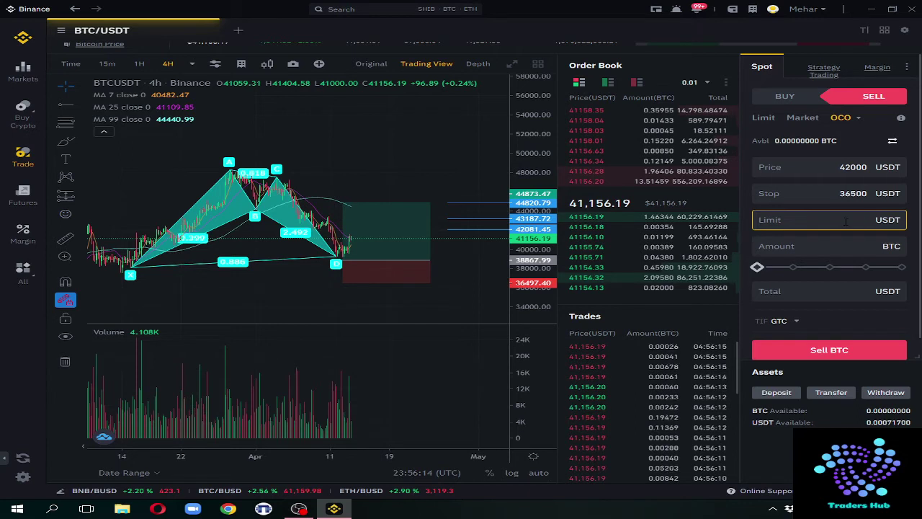
text(36)
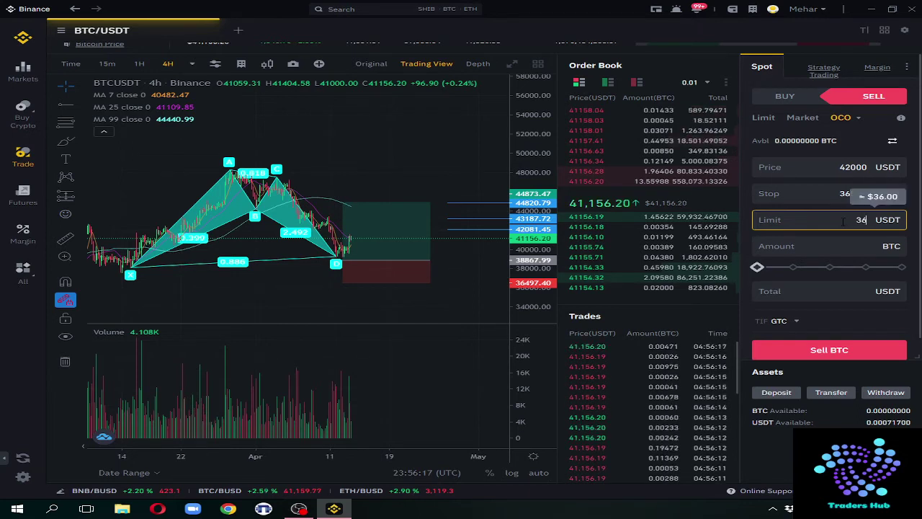
text(497)
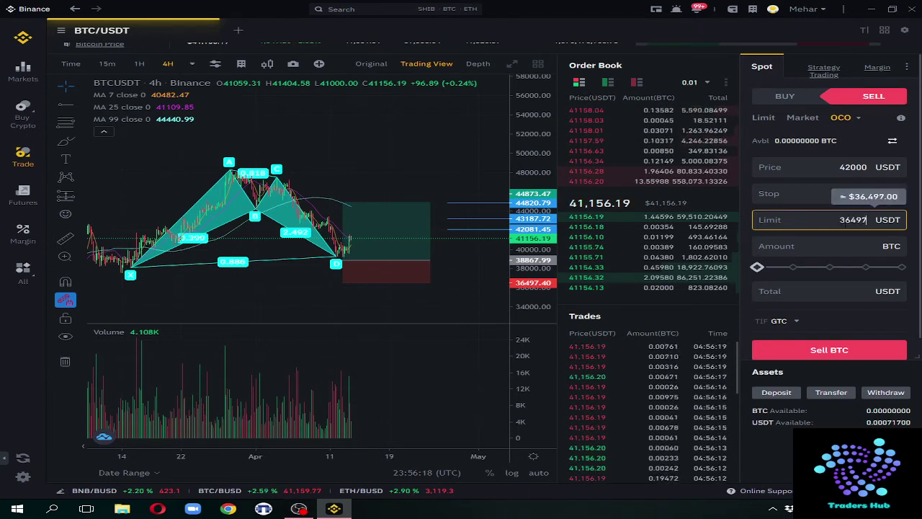
- Review the OCO sell order's stop and limit prices, keeping the stop at 36500 USDT
click(813, 192)
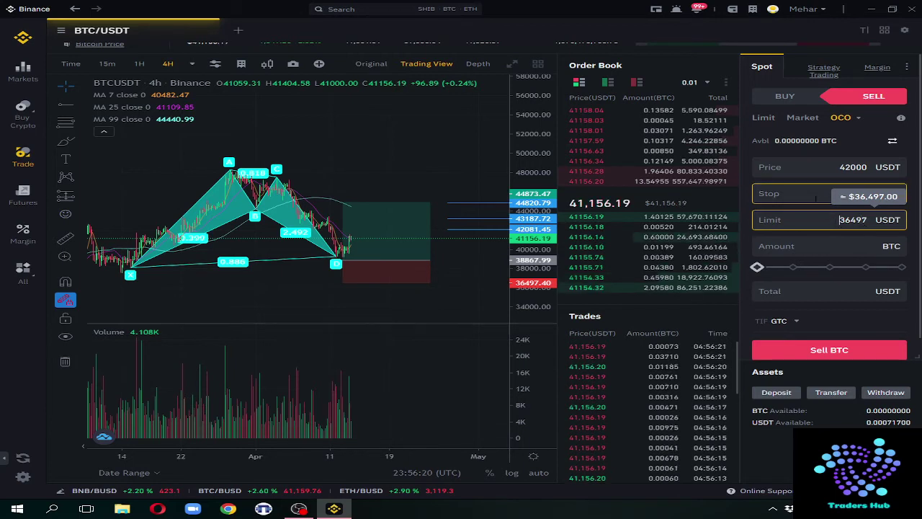
text(36500)
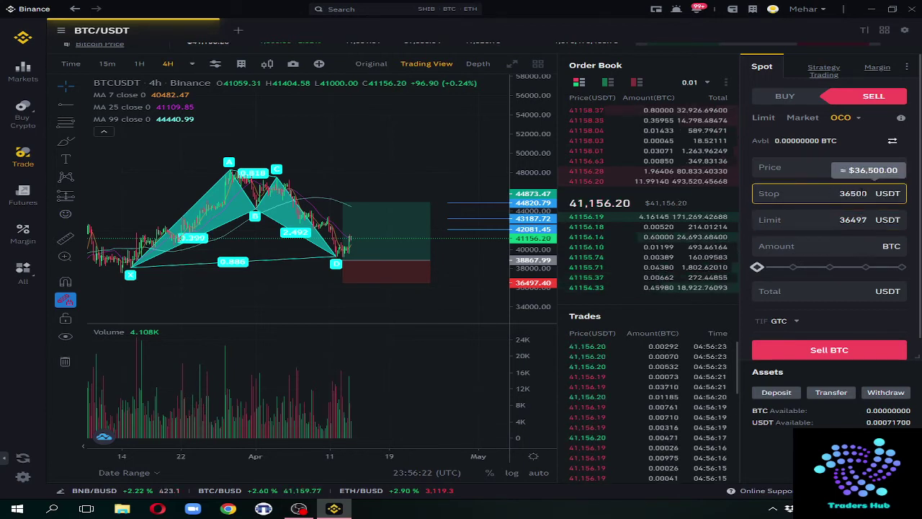
click(839, 193)
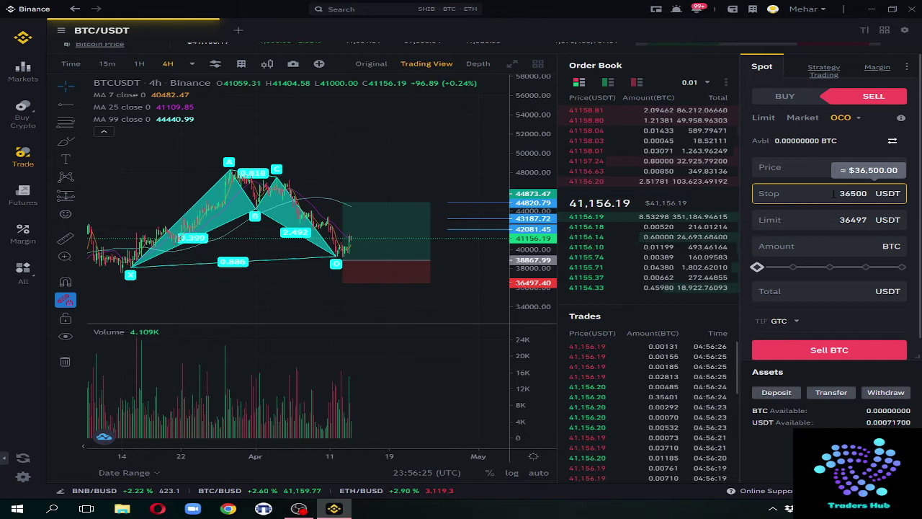
click(839, 220)
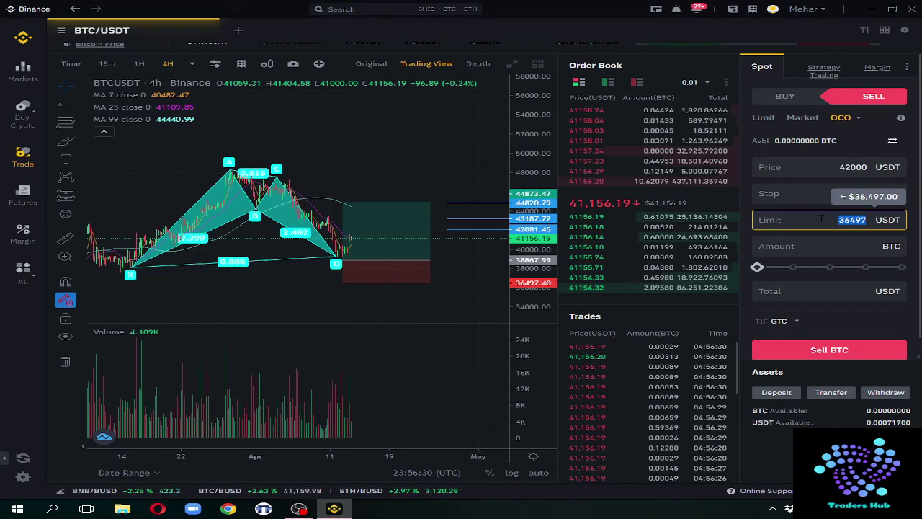
key(Tab)
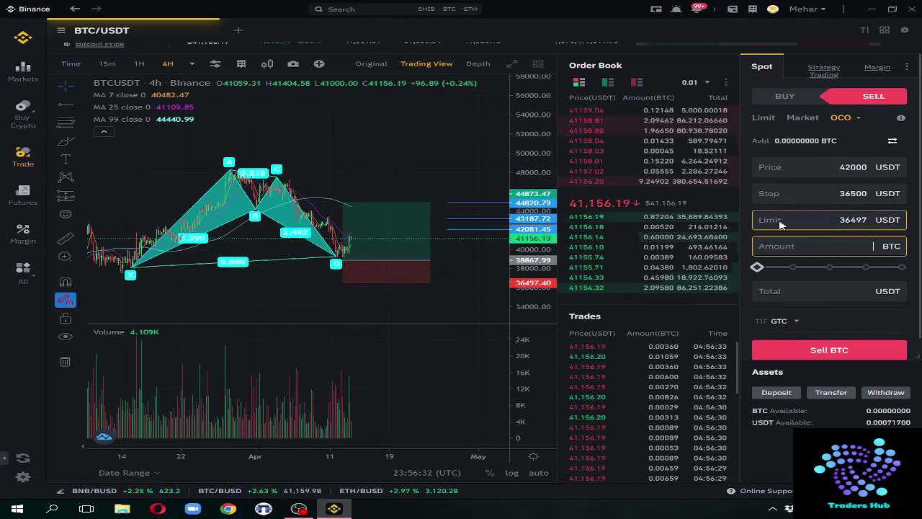
double_click(854, 222)
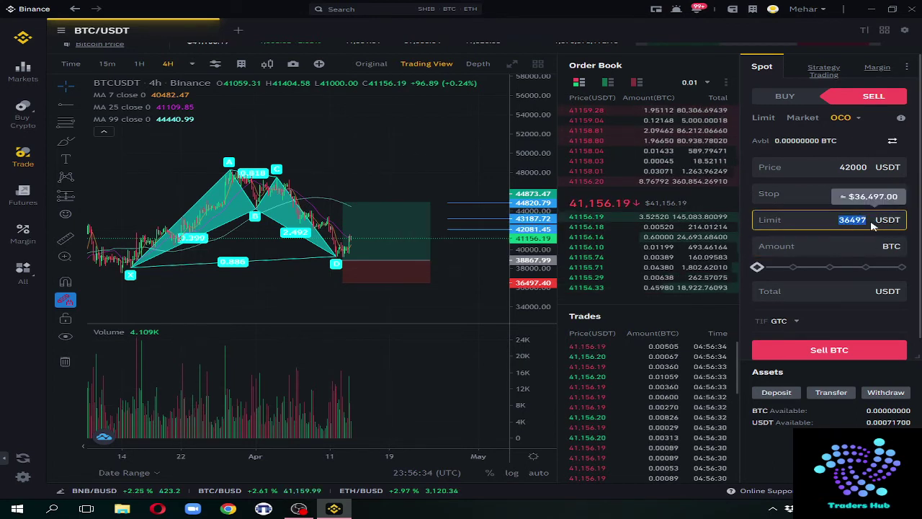
- Enter 0.2 BTC as the OCO sell order's amount and change it to 0.5 BTC
click(829, 247)
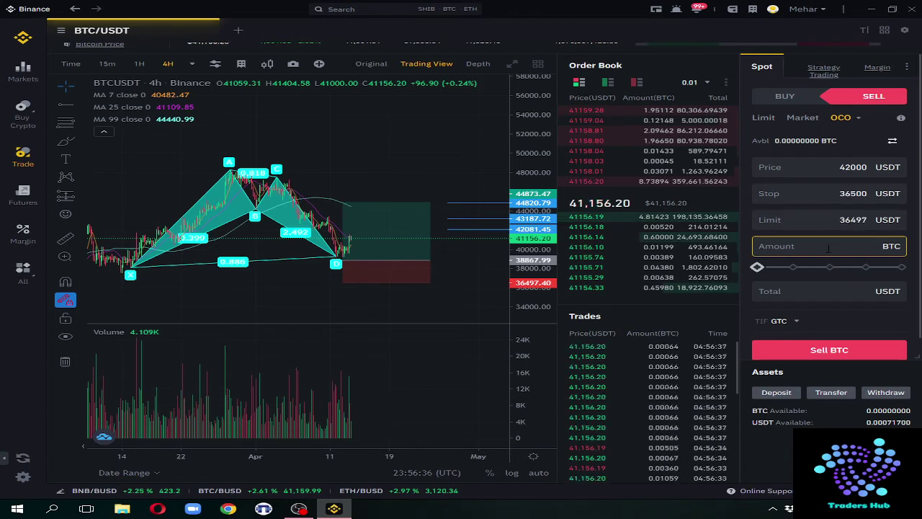
text(0.2)
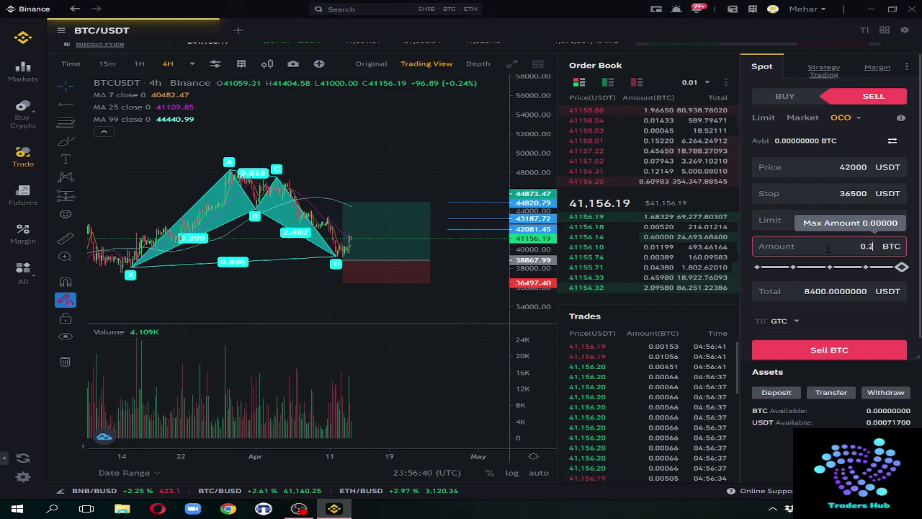
key(BackSpace)
text(5)
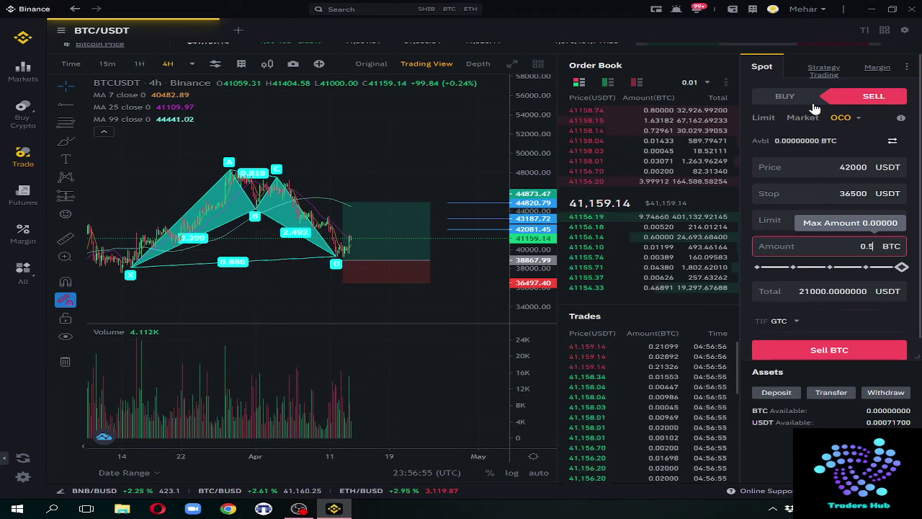
- Switch the order form to the buy side and return to the exchange's home page
click(813, 104)
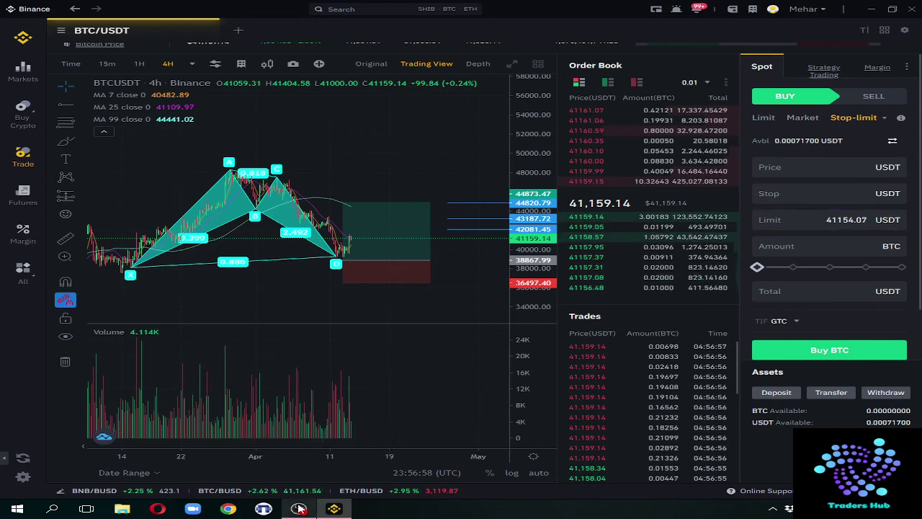
mouse_move(300, 509)
click(22, 37)
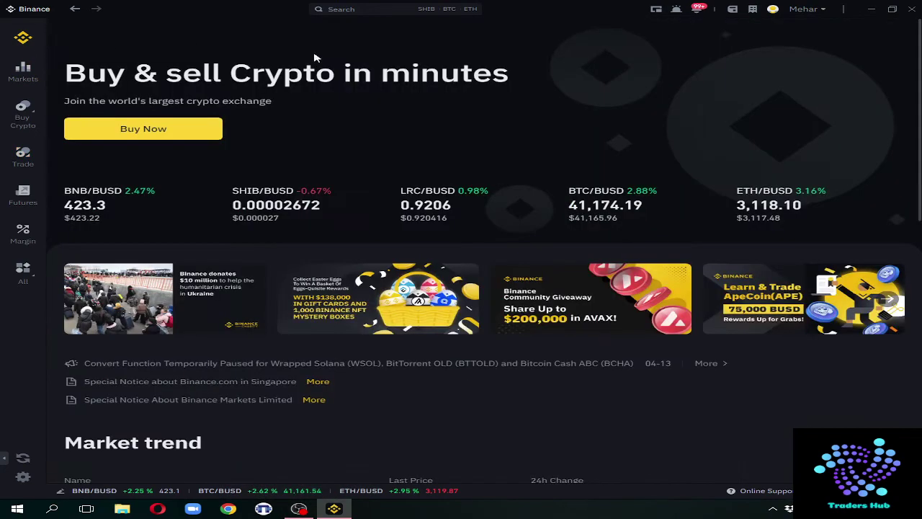